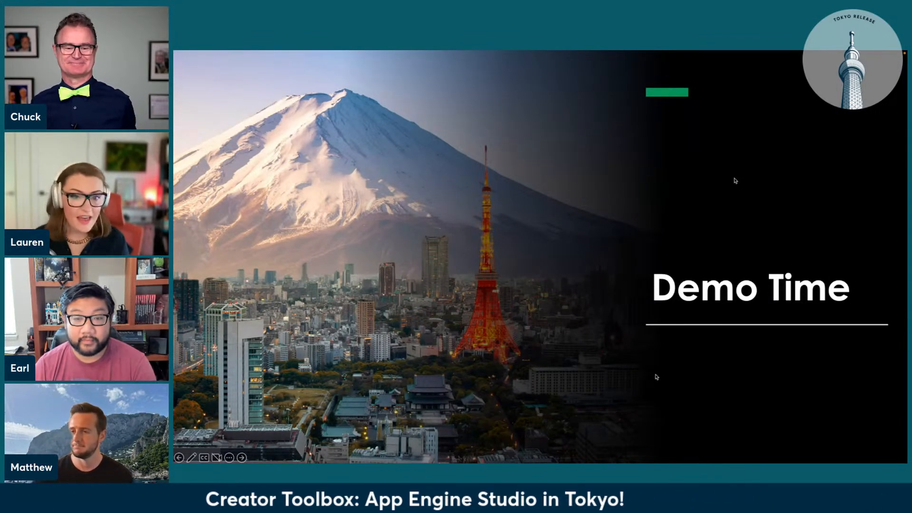
End the slide show and switch from PowerPoint to the Chrome window with the ServiceNow instance.
{"action": "key", "text": "Escape"}
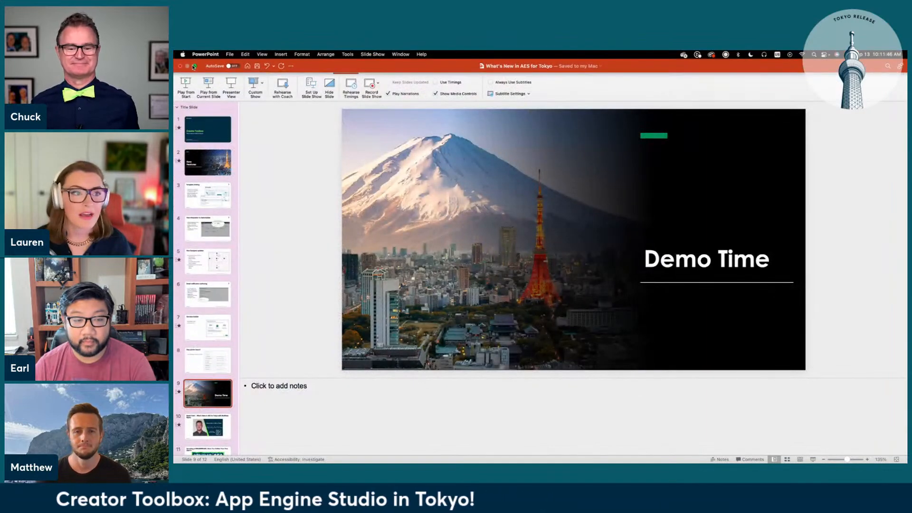
{"action": "left_click", "coordinate": [195, 66]}
{"action": "left_click", "coordinate": [261, 80]}
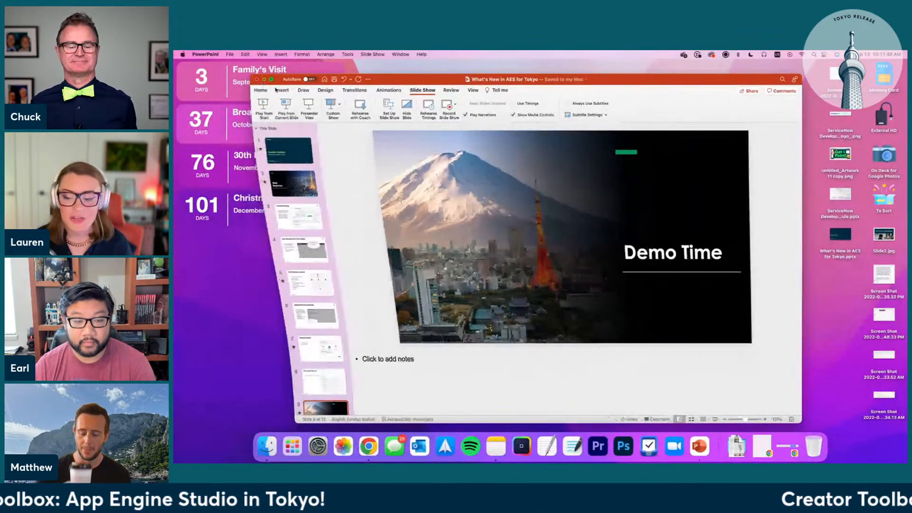
{"action": "key", "text": "ctrl+Right"}
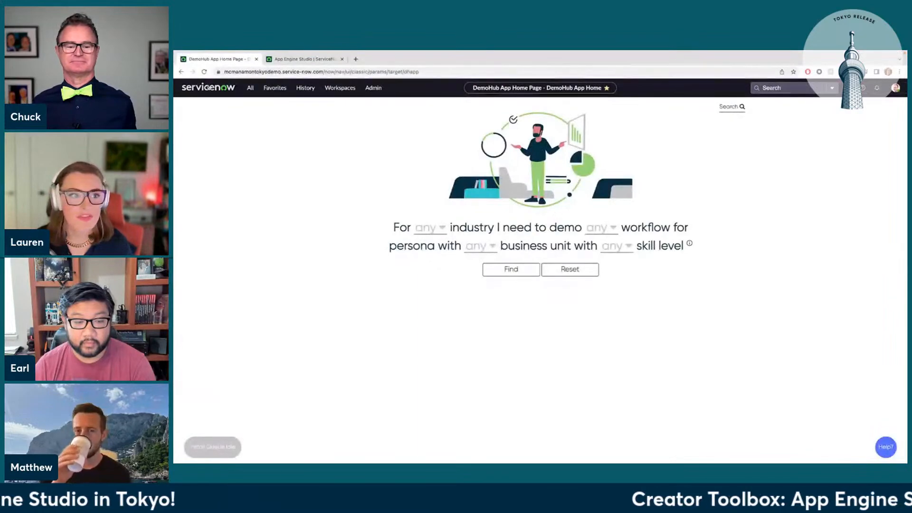
Load the instance's Dashboards Overview landing page, and switch to the App Engine Studio page.
{"action": "left_click", "coordinate": [208, 88]}
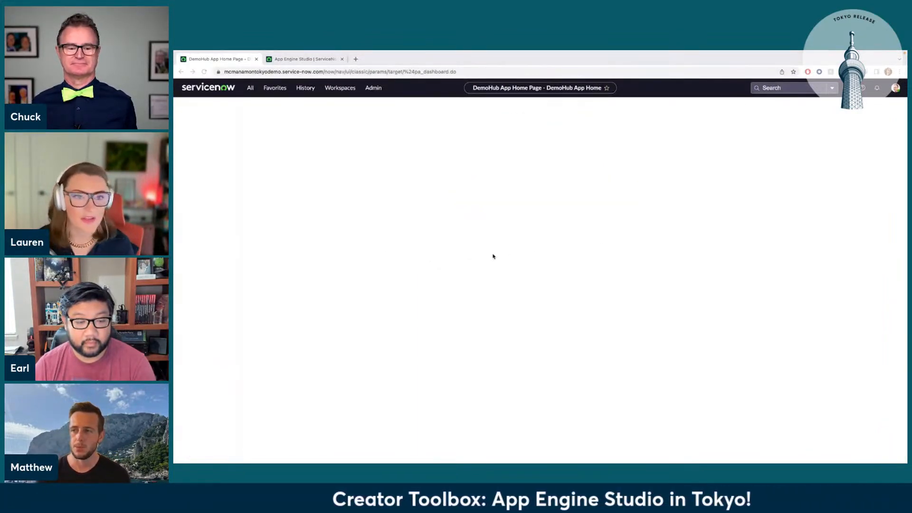
{"action": "left_click", "coordinate": [250, 88]}
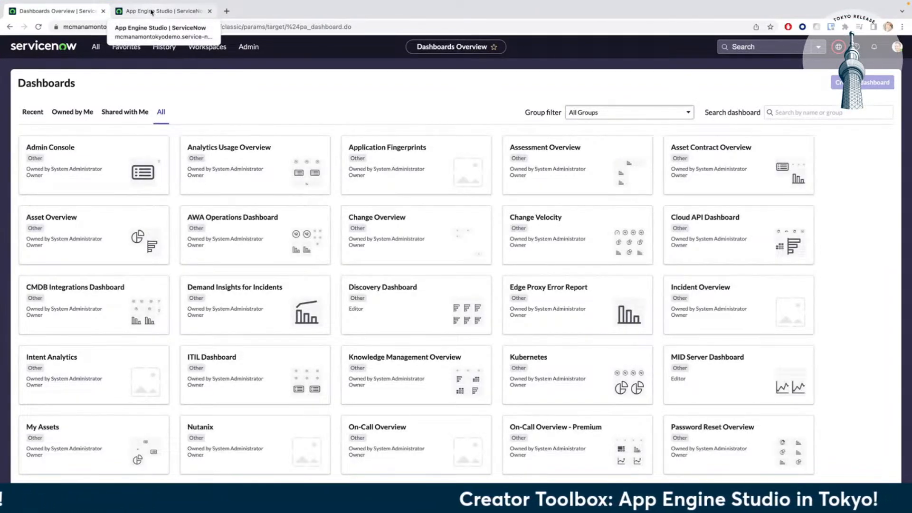
{"action": "left_click", "coordinate": [151, 12]}
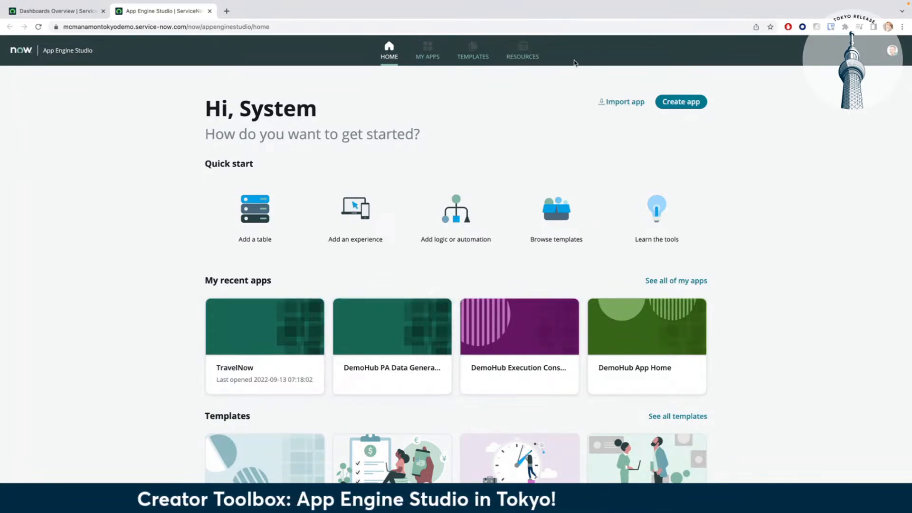
Open the details of the Time Off Template from the template library.
{"action": "left_click", "coordinate": [487, 57]}
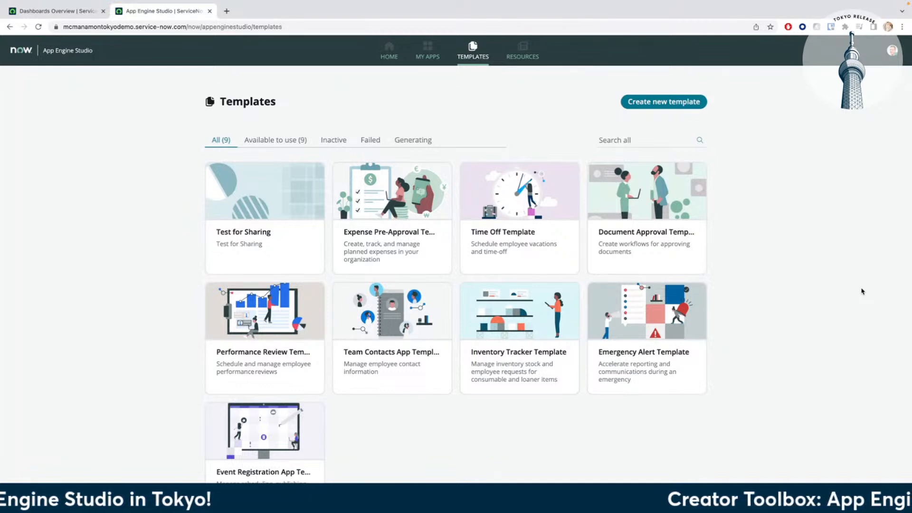
{"action": "mouse_move", "coordinate": [563, 228]}
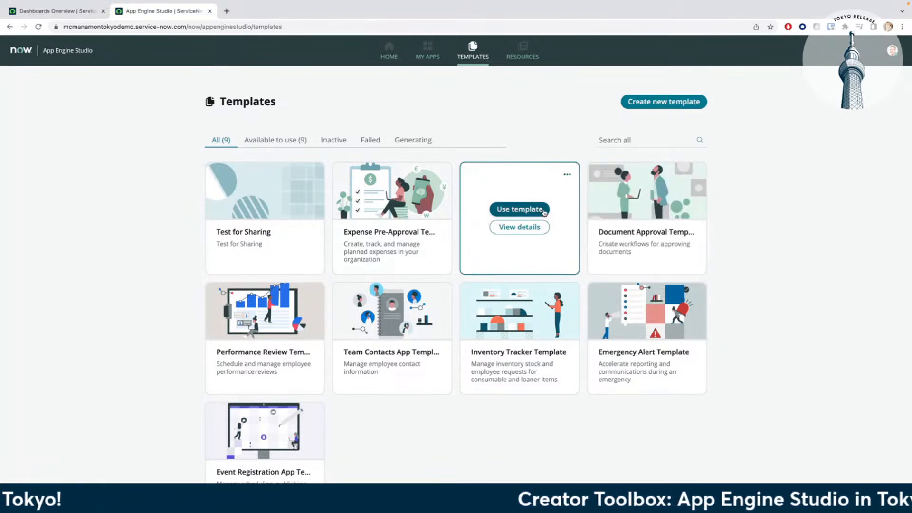
{"action": "left_click", "coordinate": [519, 227]}
Review the Time Off Template's preview images, included app contents and build documentation.
{"action": "scroll", "coordinate": [709, 334], "scroll_direction": "down", "scroll_amount": 2}
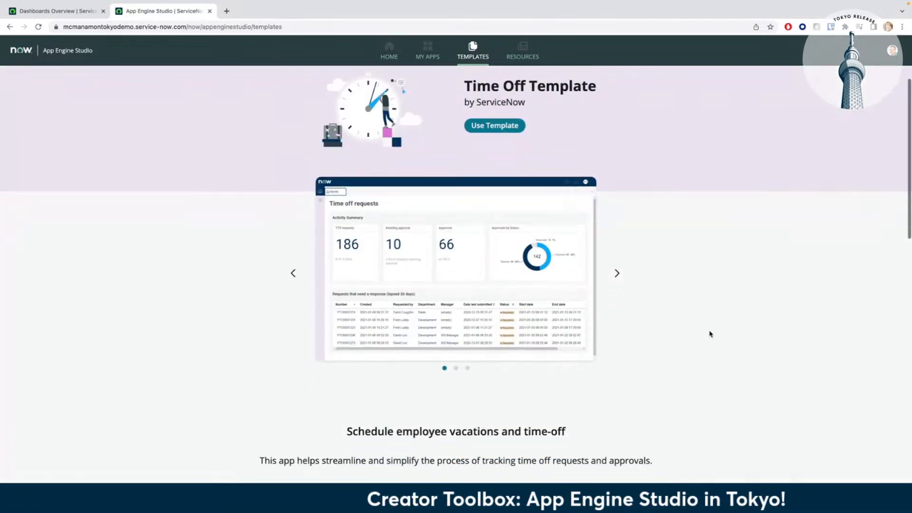
{"action": "scroll", "coordinate": [709, 334], "scroll_direction": "down", "scroll_amount": 3}
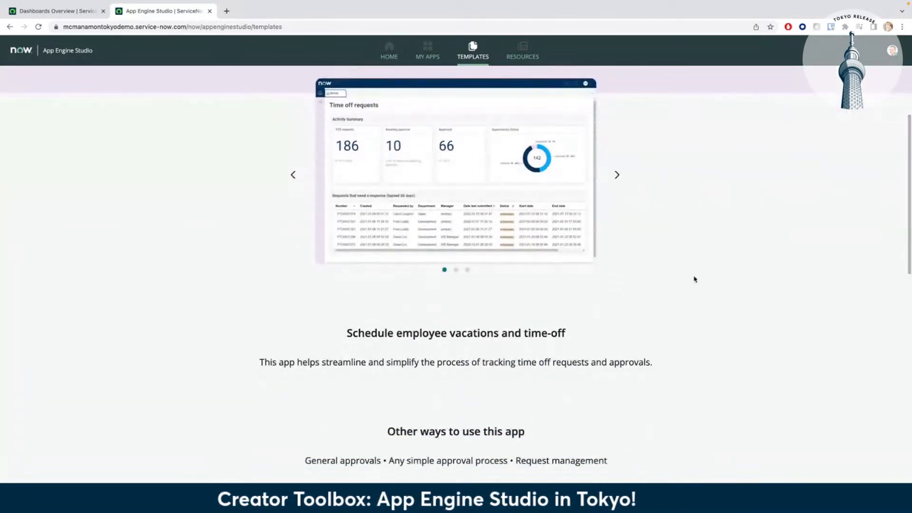
{"action": "left_click", "coordinate": [617, 175]}
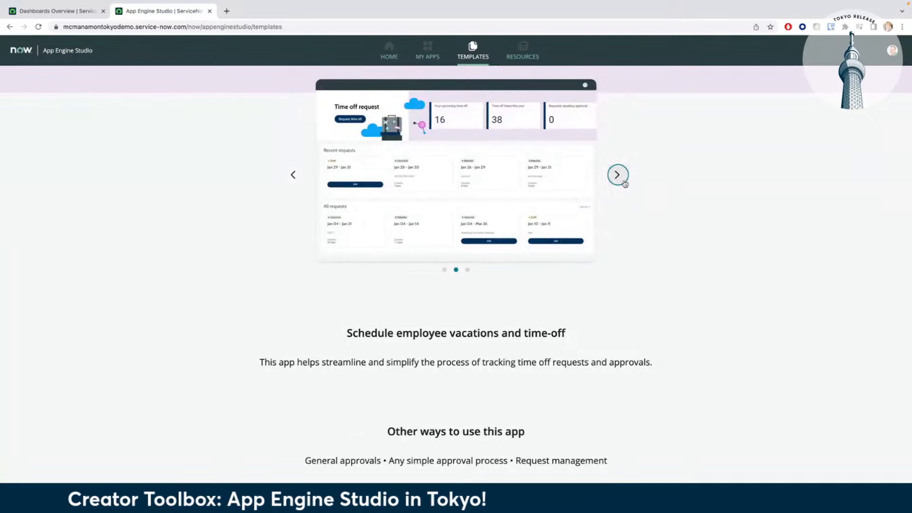
{"action": "scroll", "coordinate": [625, 183], "scroll_direction": "down", "scroll_amount": 10}
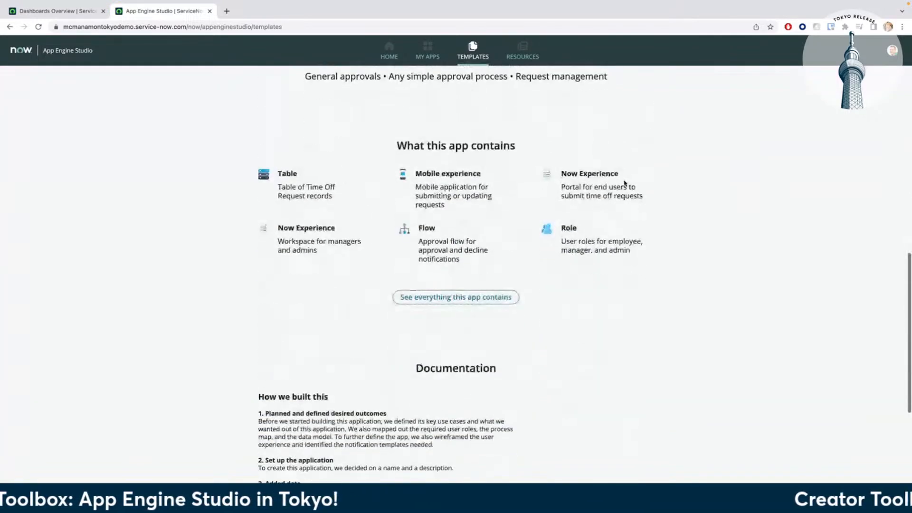
{"action": "scroll", "coordinate": [625, 184], "scroll_direction": "down", "scroll_amount": 7}
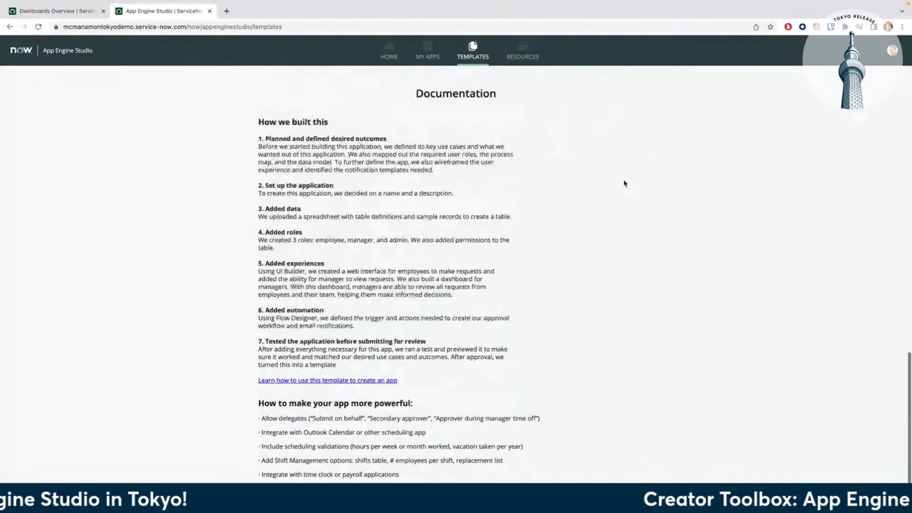
{"action": "scroll", "coordinate": [622, 181], "scroll_direction": "up", "scroll_amount": 17}
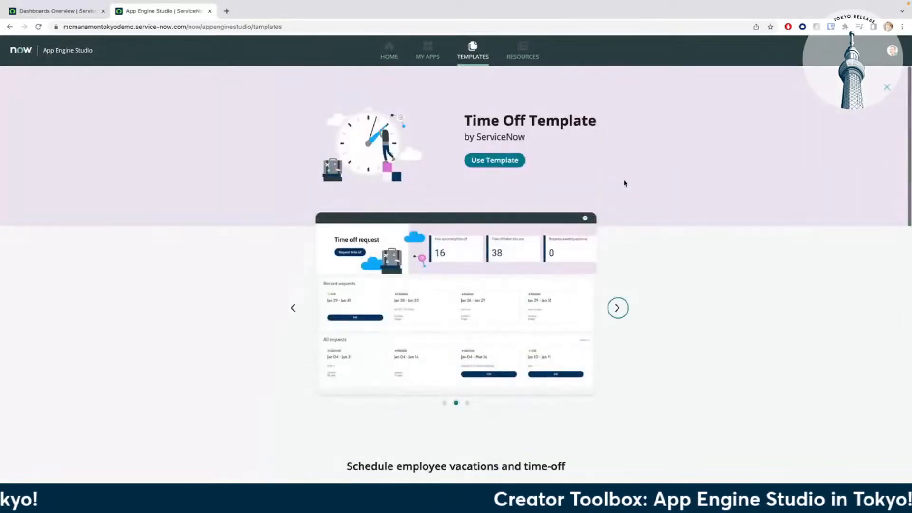
Return to the template library and open the sharing settings of the Test for Sharing template in an enlarged page view.
{"action": "left_click", "coordinate": [427, 56]}
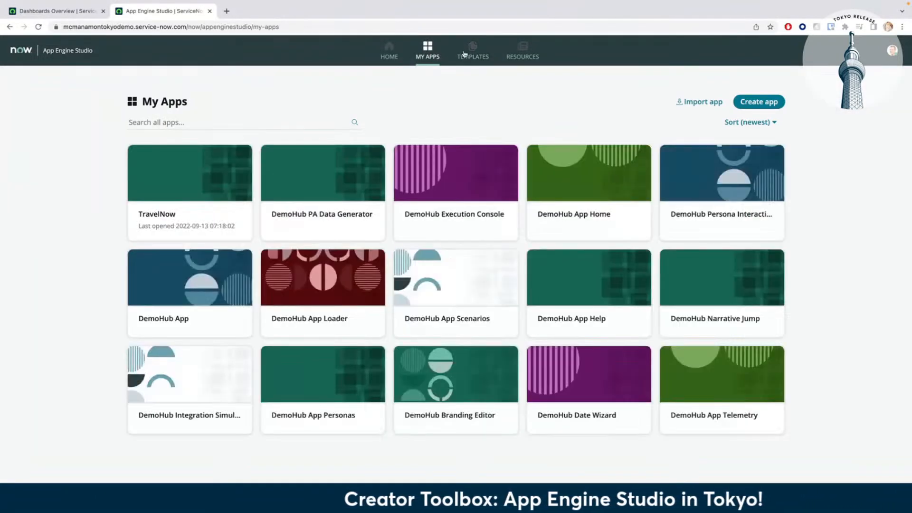
{"action": "left_click", "coordinate": [468, 54]}
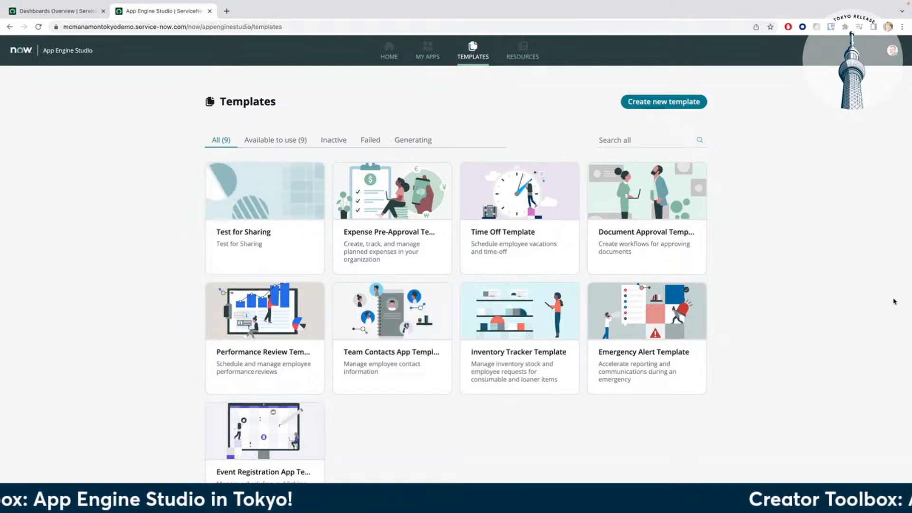
{"action": "mouse_move", "coordinate": [271, 246]}
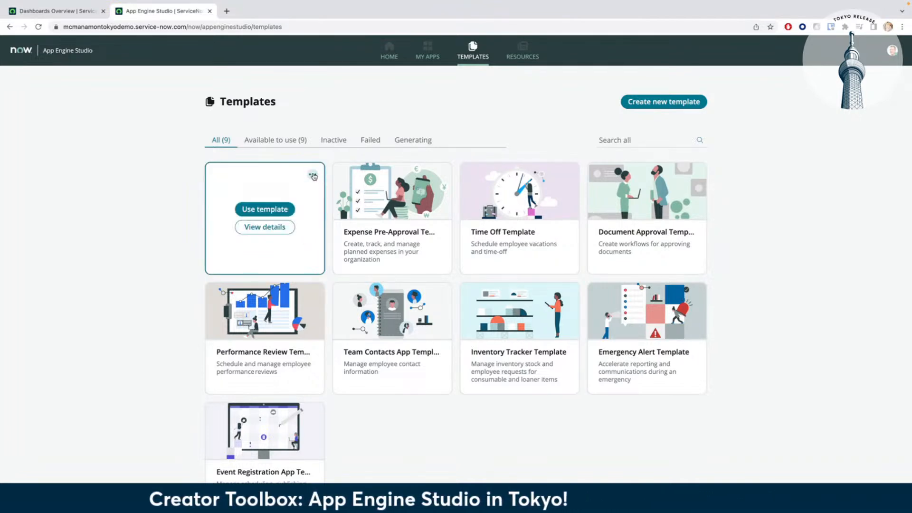
{"action": "key", "text": "ctrl+plus"}
{"action": "key", "text": "ctrl+plus"}
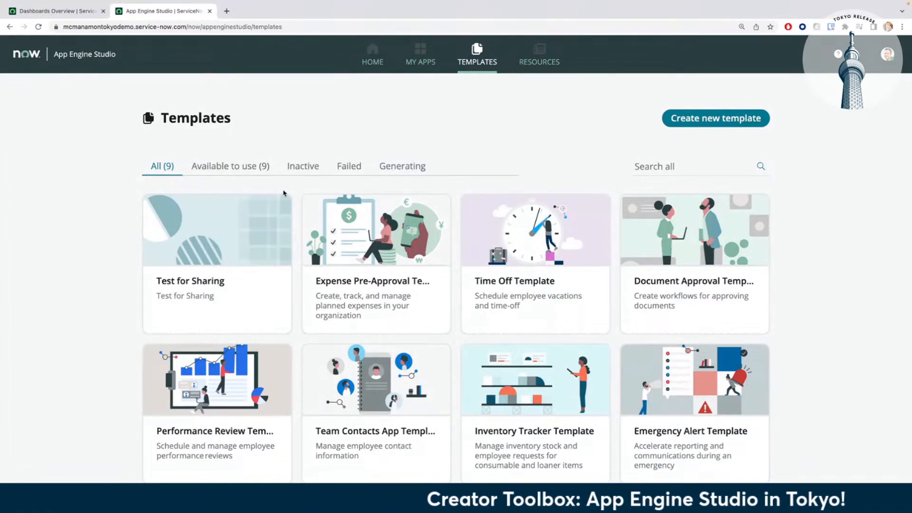
{"action": "mouse_move", "coordinate": [278, 213]}
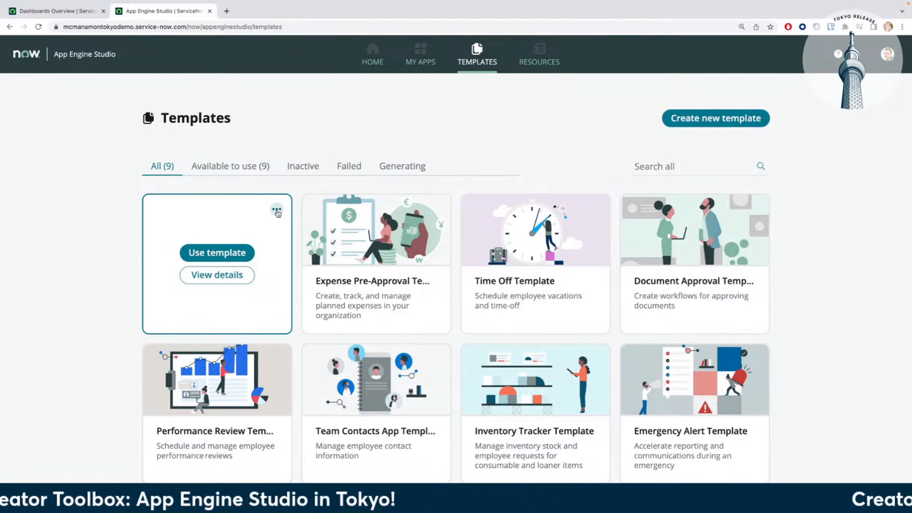
{"action": "left_click", "coordinate": [277, 210]}
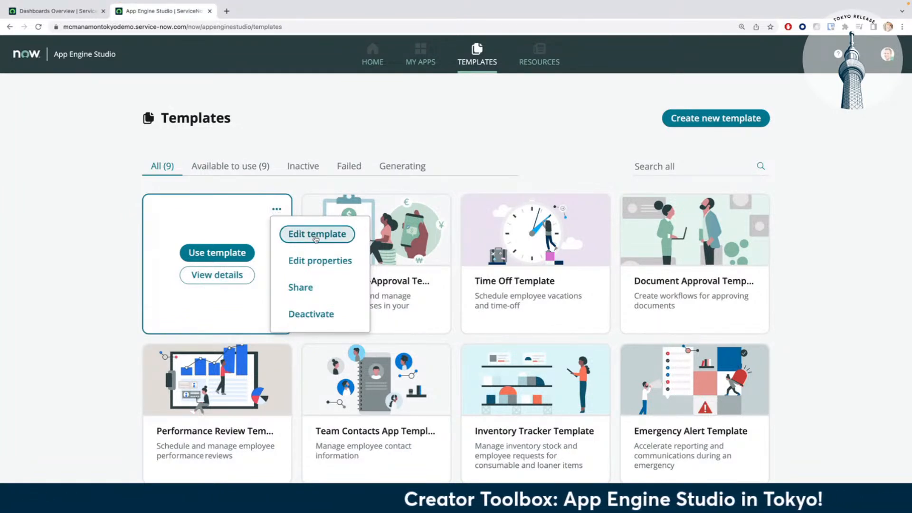
{"action": "left_click", "coordinate": [316, 290]}
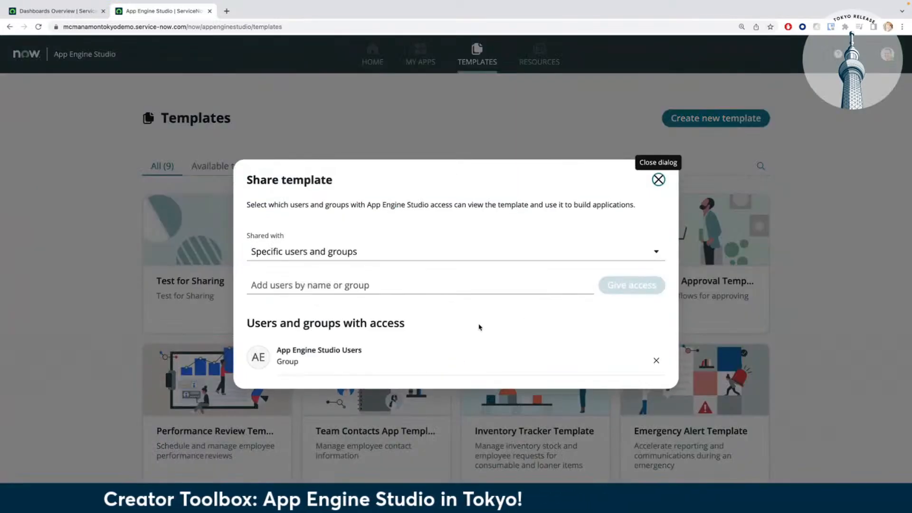
Check the available audience options for sharing the template and close the sharing settings without changes.
{"action": "left_click", "coordinate": [465, 260]}
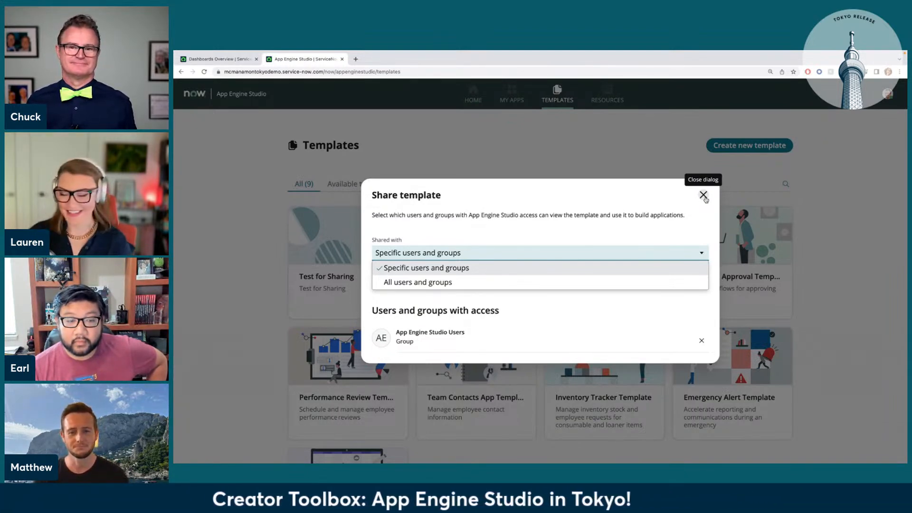
{"action": "left_click", "coordinate": [703, 195]}
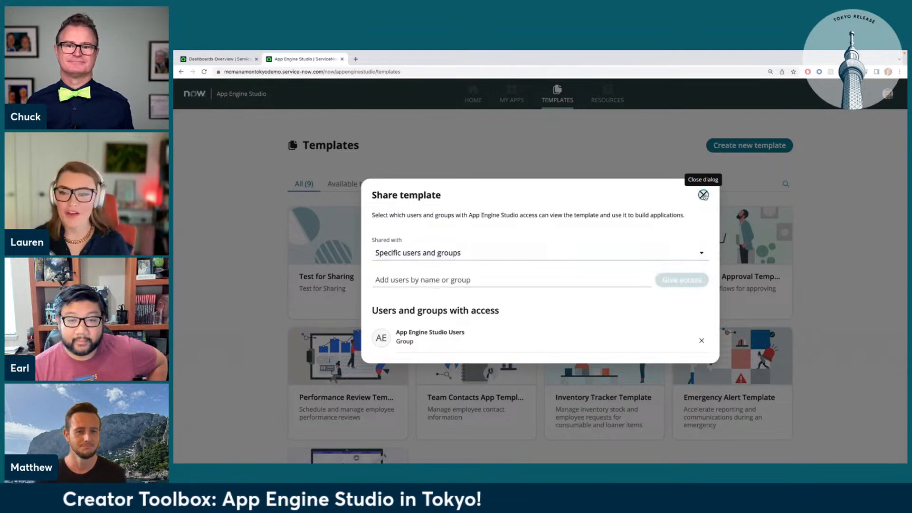
{"action": "left_click", "coordinate": [704, 195]}
Open the TravelNow app from the recent apps and show all of its data tables.
{"action": "left_click", "coordinate": [372, 60]}
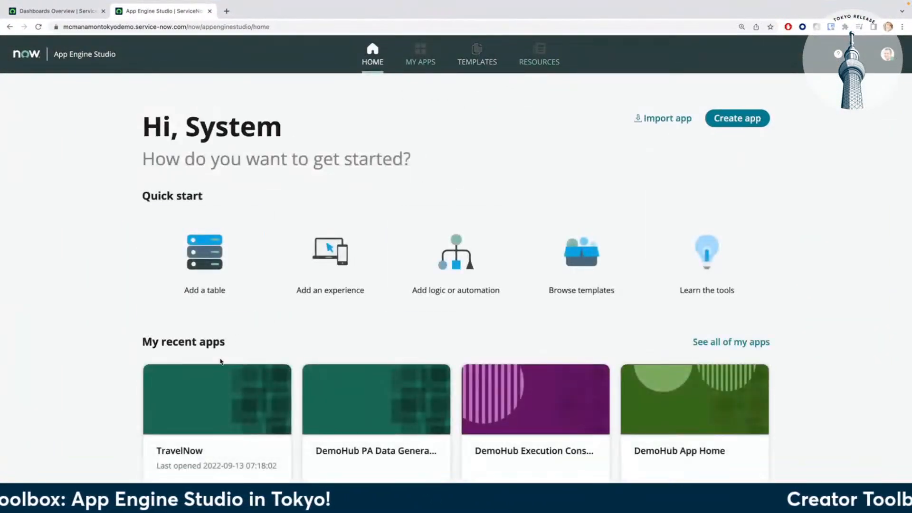
{"action": "left_click", "coordinate": [227, 446]}
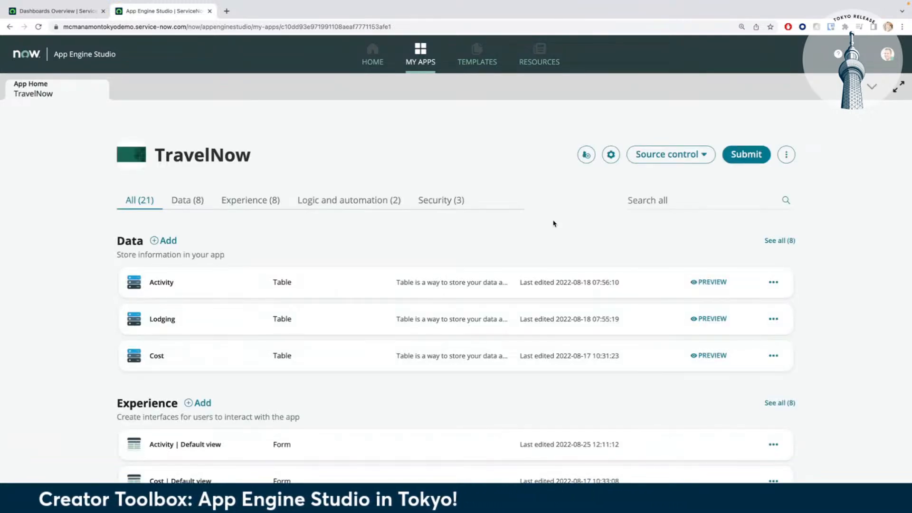
{"action": "left_click", "coordinate": [777, 241]}
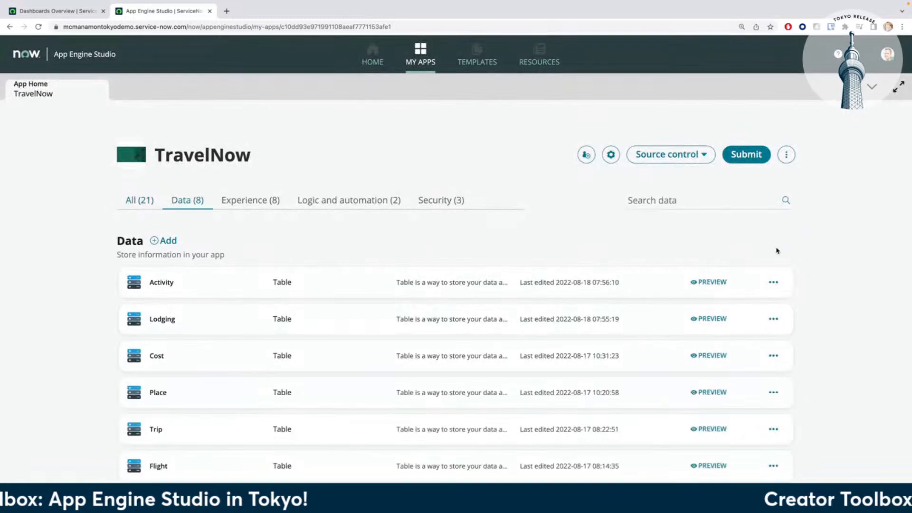
{"action": "scroll", "coordinate": [378, 351], "scroll_direction": "down", "scroll_amount": 2}
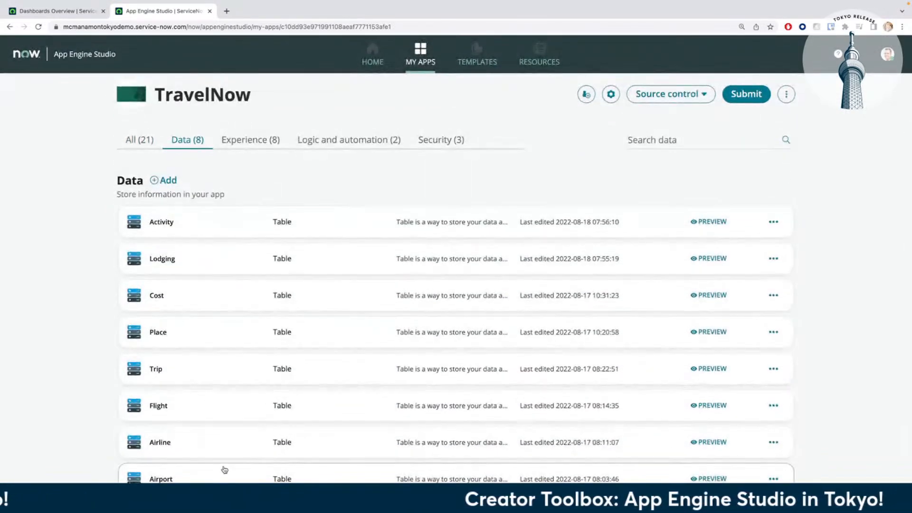
Open the Flight table and view its form layout and its policies and rules.
{"action": "left_click", "coordinate": [200, 413]}
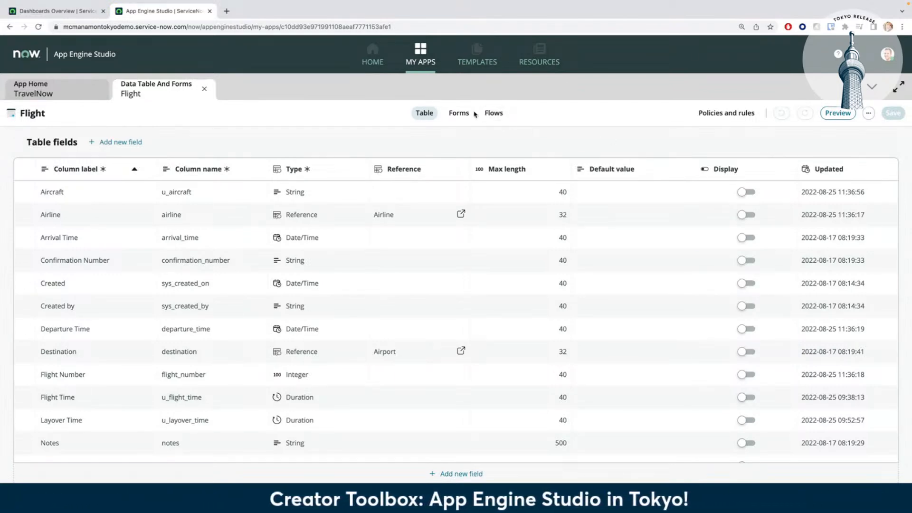
{"action": "left_click", "coordinate": [459, 112]}
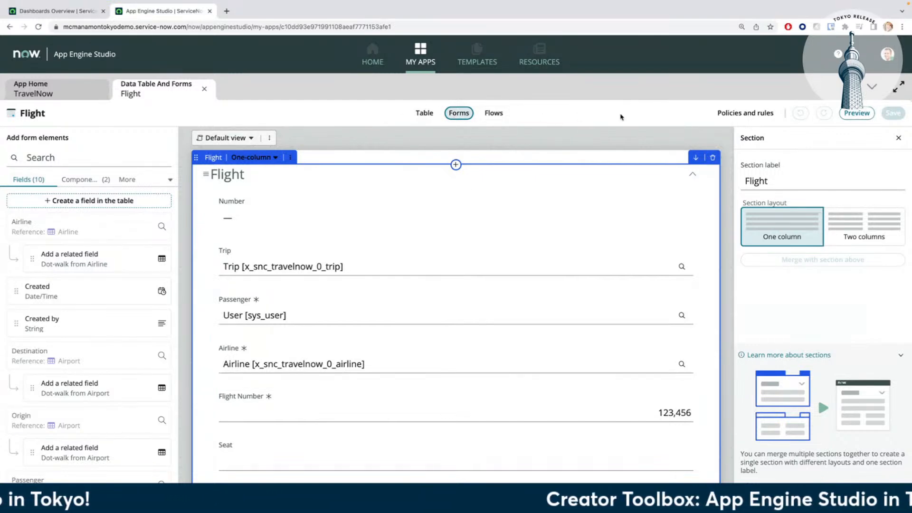
{"action": "left_click", "coordinate": [730, 115]}
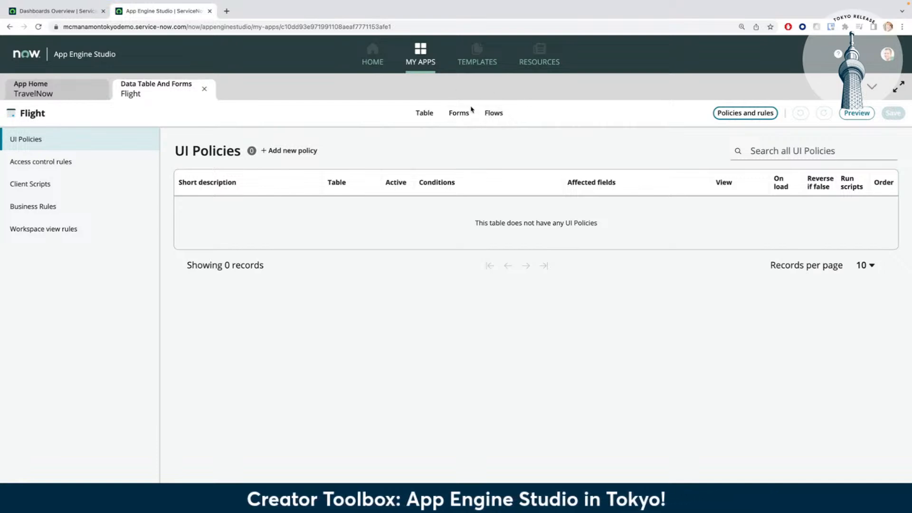
Show the Flight table's flows and check which actions are available for Test Flow.
{"action": "left_click", "coordinate": [498, 115]}
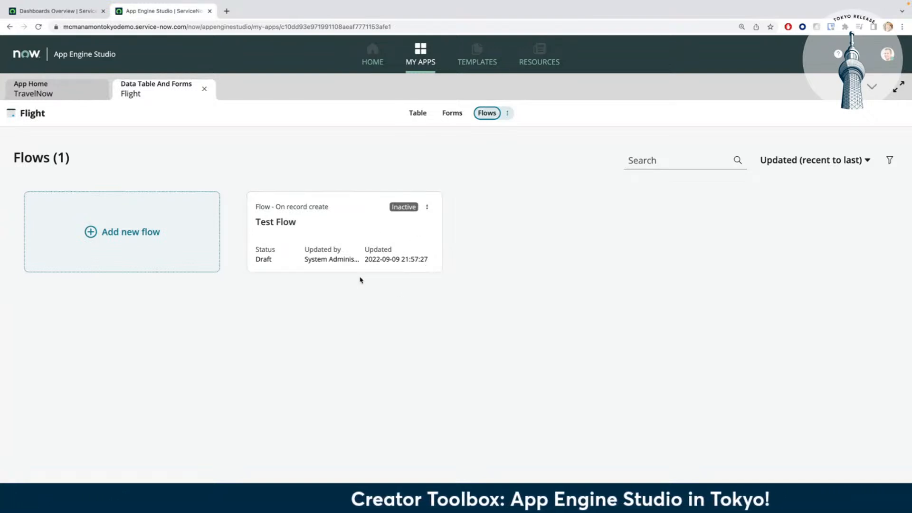
{"action": "left_click", "coordinate": [427, 207]}
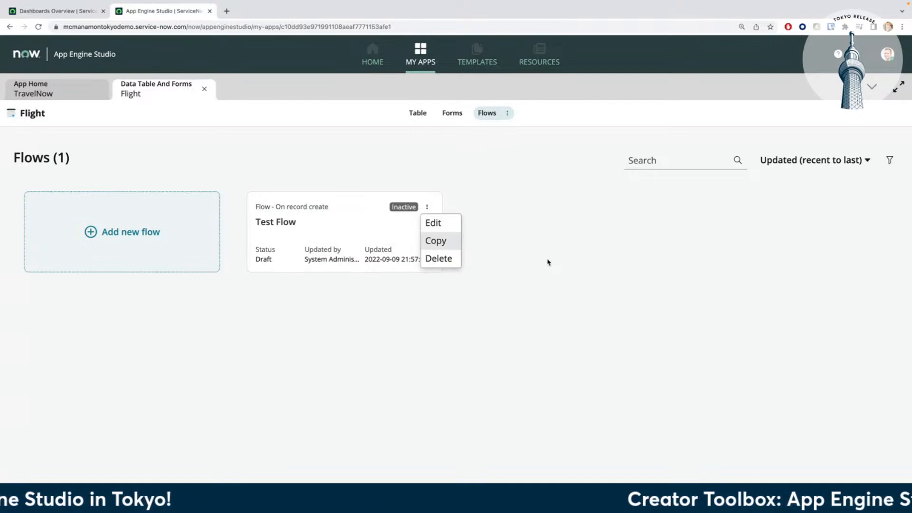
{"action": "left_click", "coordinate": [452, 360]}
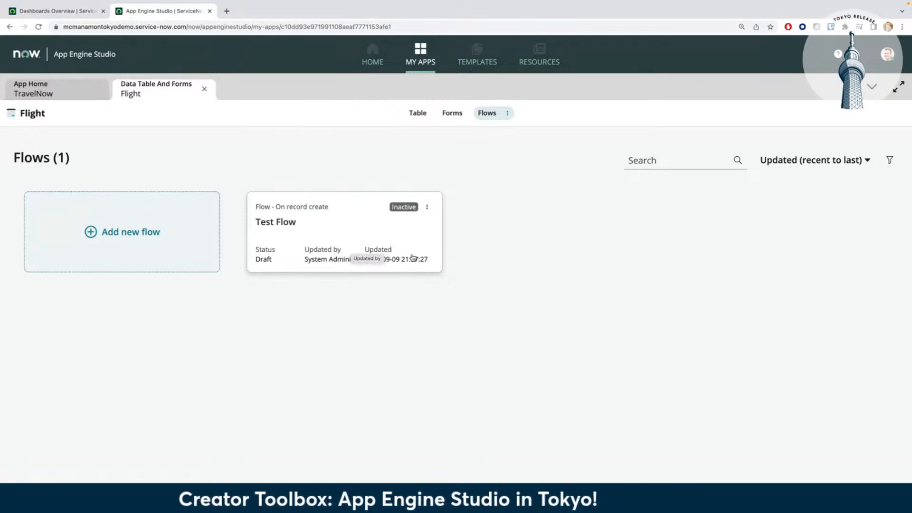
Open Test Flow for editing and show it in the diagram view.
{"action": "left_click", "coordinate": [383, 253]}
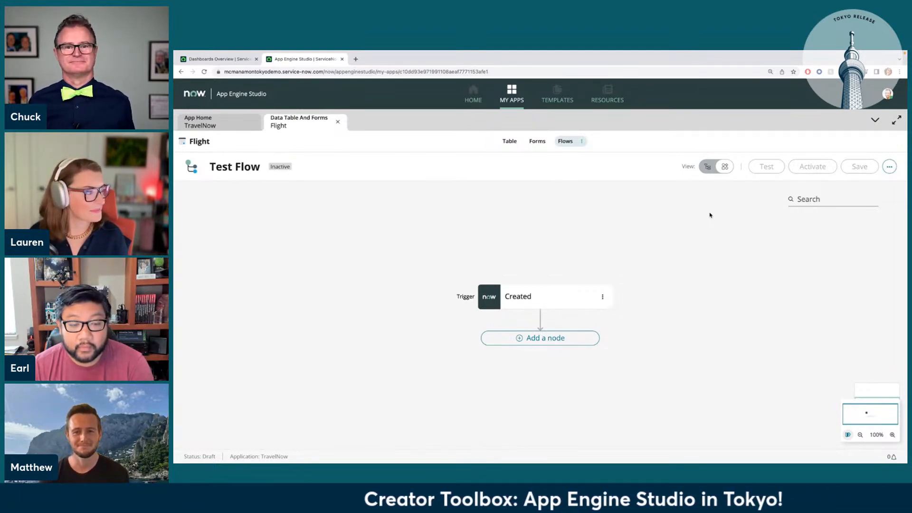
{"action": "left_click", "coordinate": [706, 166]}
{"action": "left_click", "coordinate": [707, 167]}
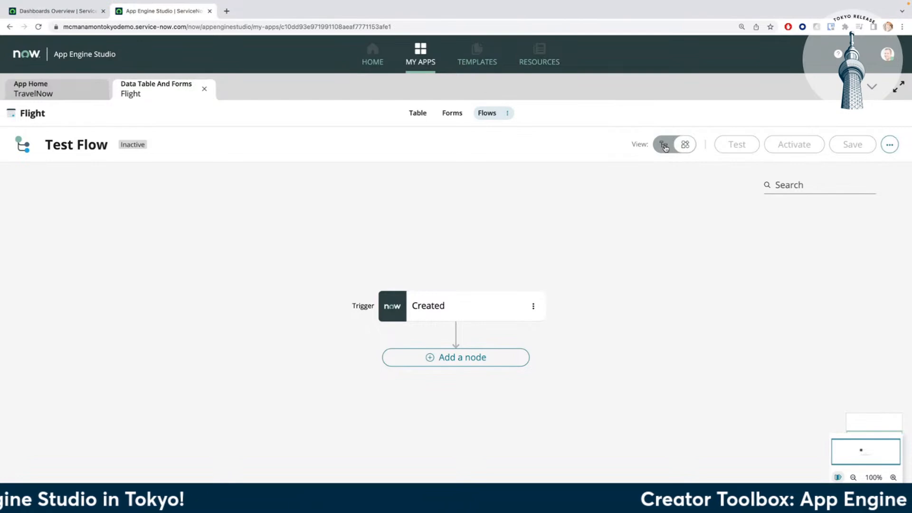
Switch Test Flow back and forth between its diagram and list views, ending in the list view.
{"action": "left_click", "coordinate": [666, 148]}
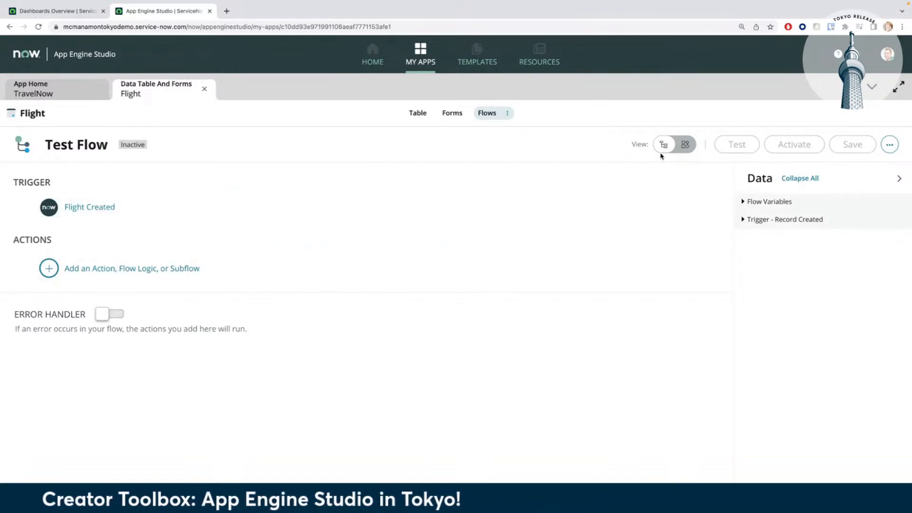
{"action": "left_click", "coordinate": [687, 147]}
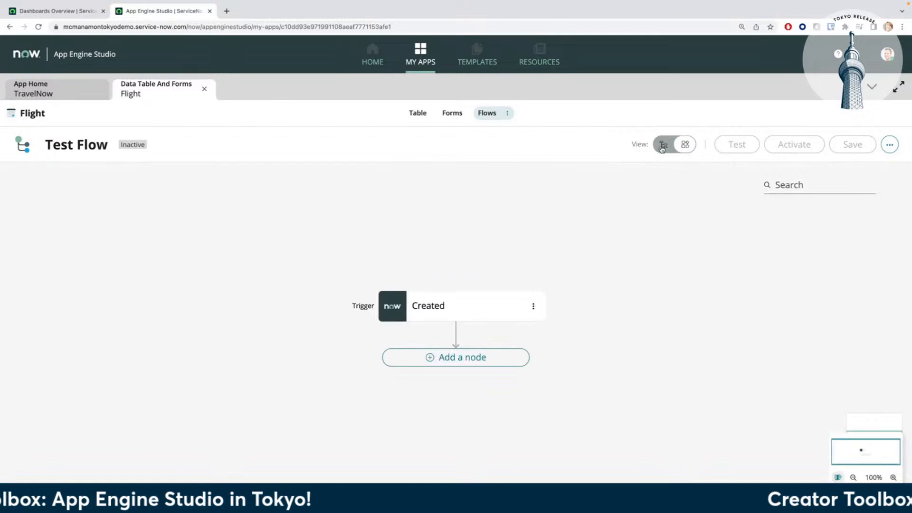
{"action": "left_click", "coordinate": [663, 146]}
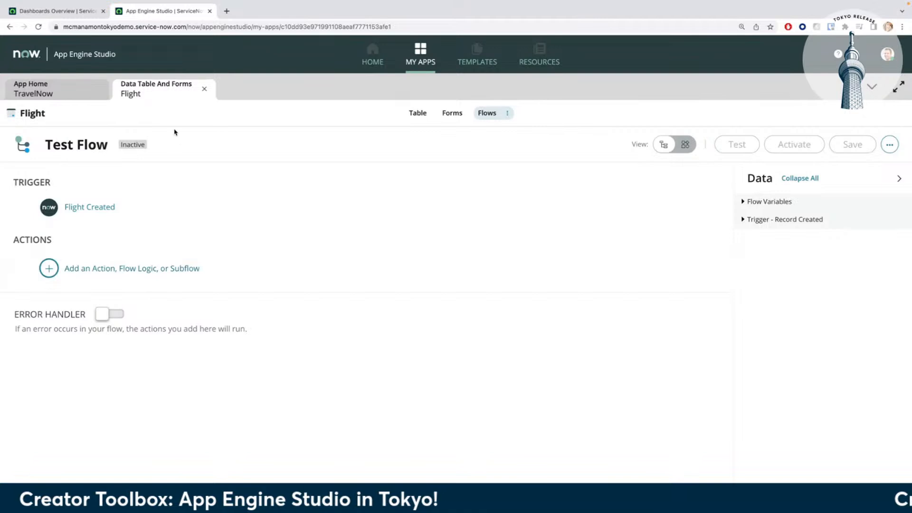
Return to the TravelNow app home, show its logic and automation items, and open the Send TravelNow Email notification.
{"action": "left_click", "coordinate": [60, 93]}
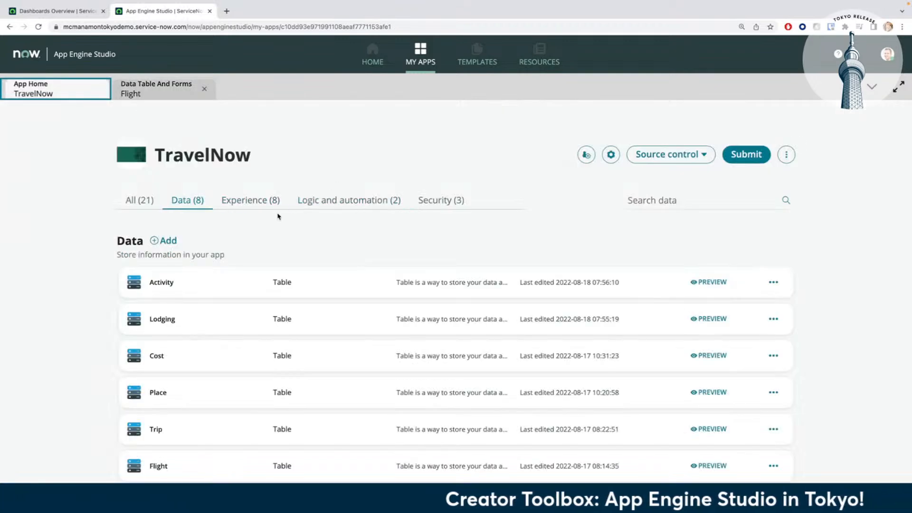
{"action": "left_click", "coordinate": [335, 205]}
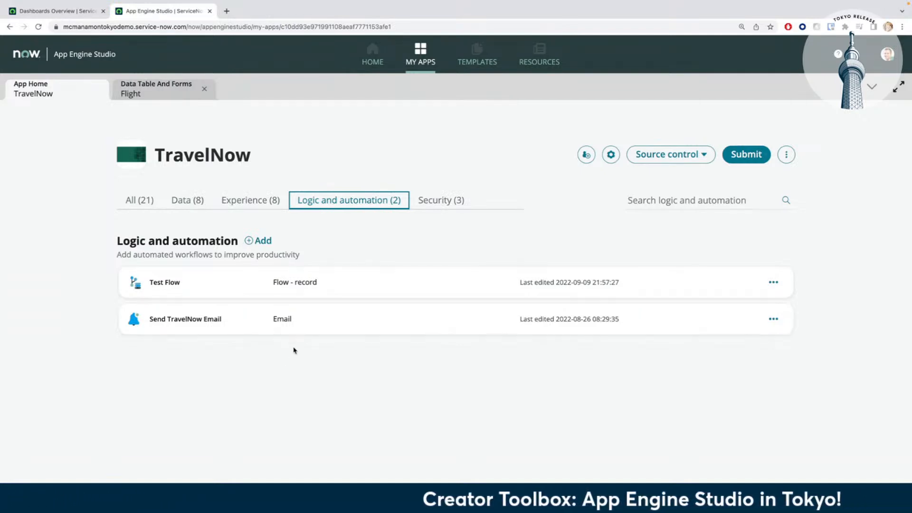
{"action": "left_click", "coordinate": [240, 324]}
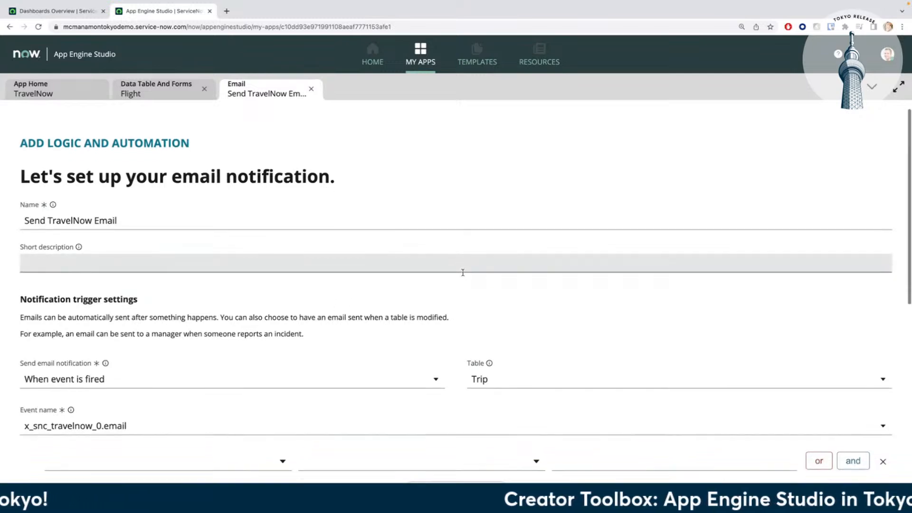
Examine the email notification's trigger settings, recipients and email content.
{"action": "scroll", "coordinate": [462, 273], "scroll_direction": "down", "scroll_amount": 2}
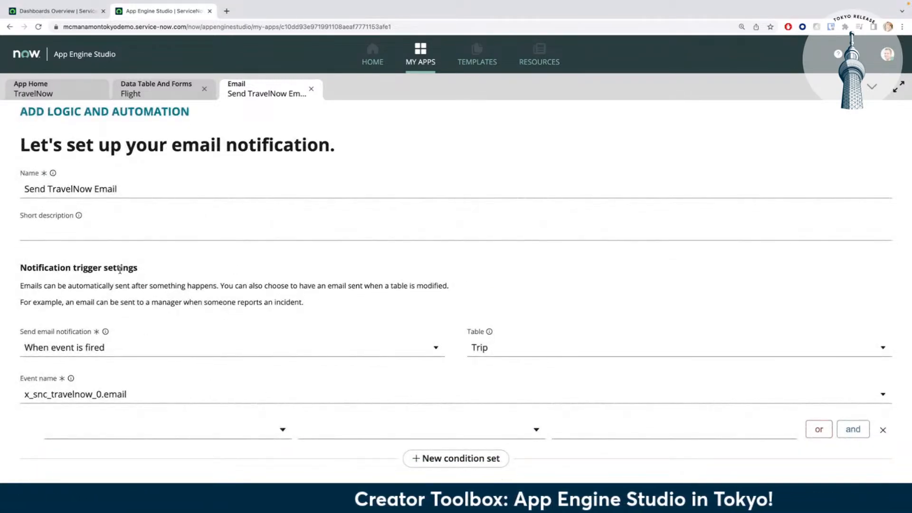
{"action": "scroll", "coordinate": [187, 285], "scroll_direction": "down", "scroll_amount": 2}
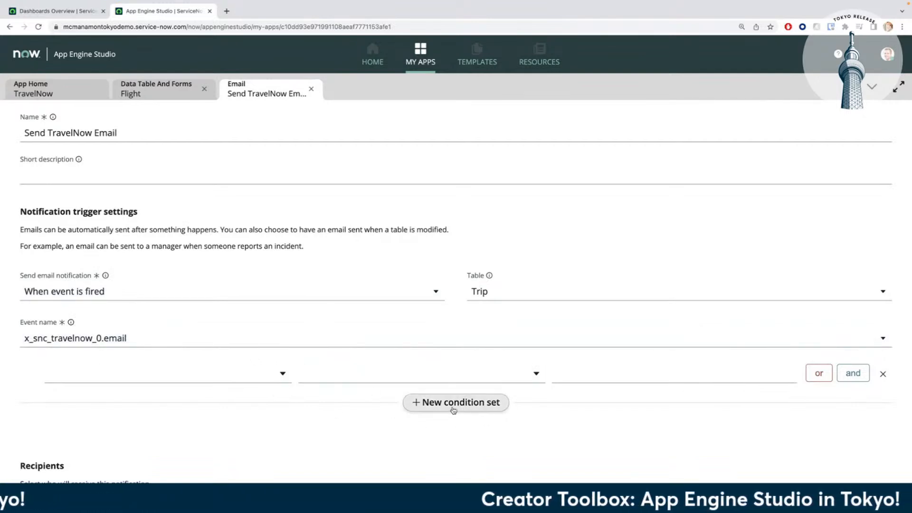
{"action": "scroll", "coordinate": [466, 414], "scroll_direction": "down", "scroll_amount": 1}
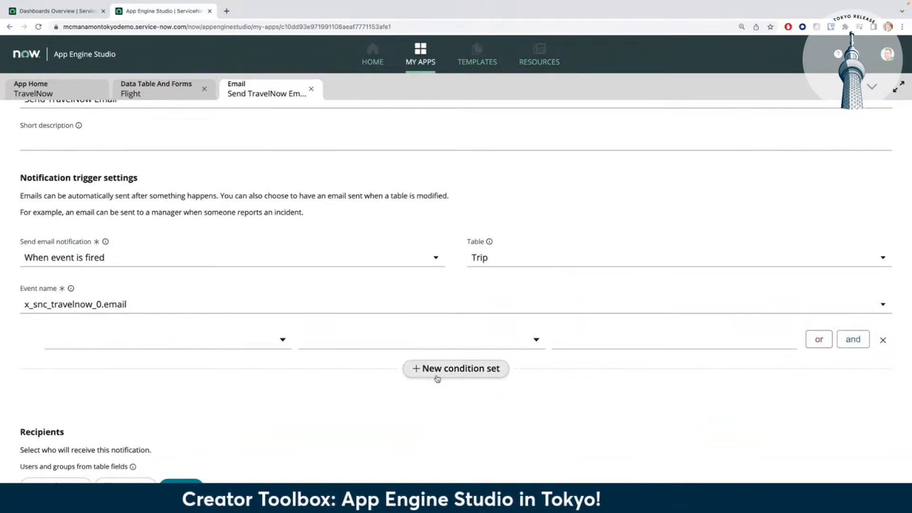
{"action": "scroll", "coordinate": [438, 379], "scroll_direction": "down", "scroll_amount": 1}
{"action": "scroll", "coordinate": [438, 379], "scroll_direction": "down", "scroll_amount": 8}
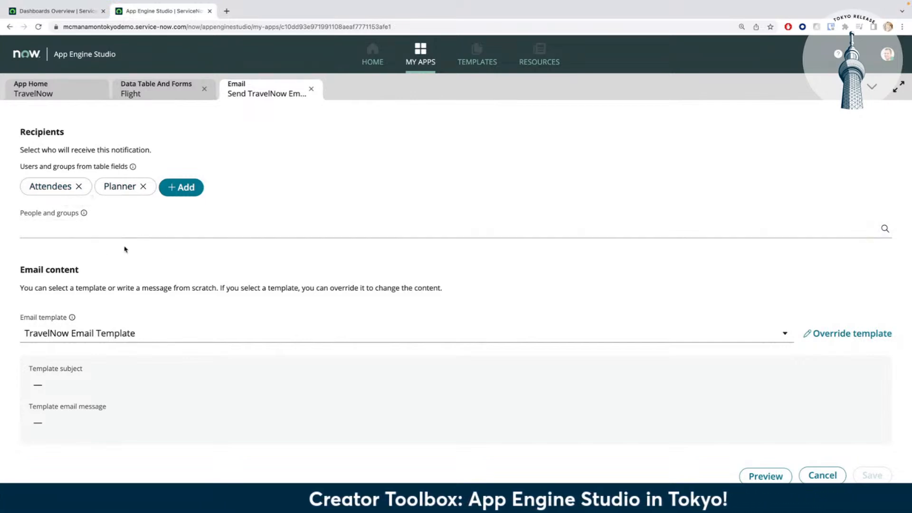
{"action": "scroll", "coordinate": [246, 270], "scroll_direction": "down", "scroll_amount": 1}
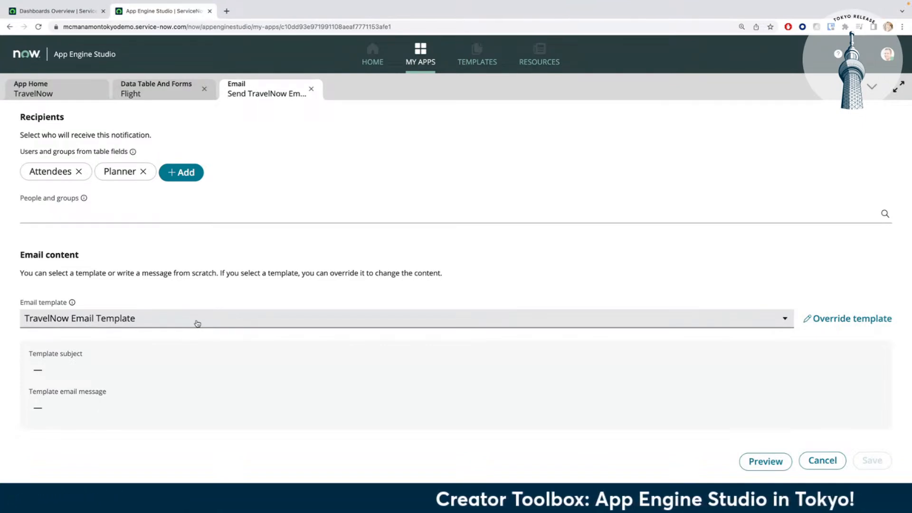
{"action": "scroll", "coordinate": [198, 323], "scroll_direction": "up", "scroll_amount": 15}
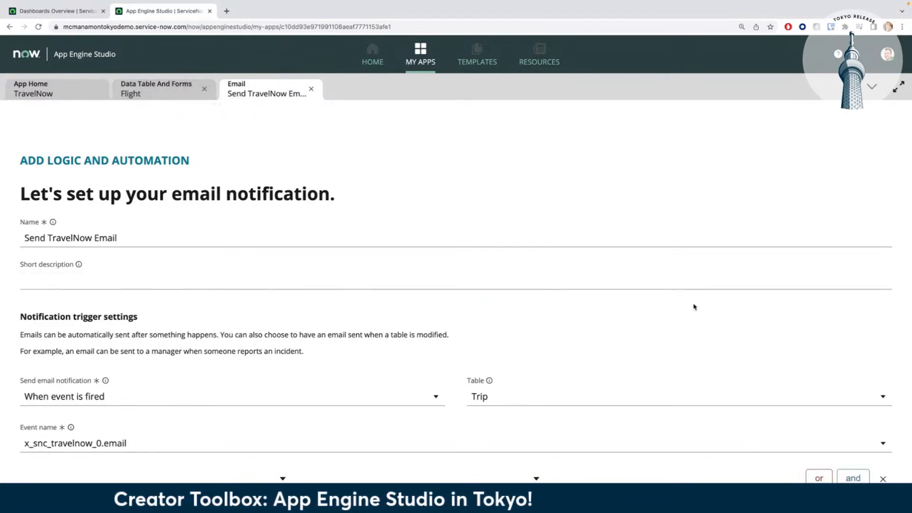
{"action": "scroll", "coordinate": [695, 307], "scroll_direction": "down", "scroll_amount": 4}
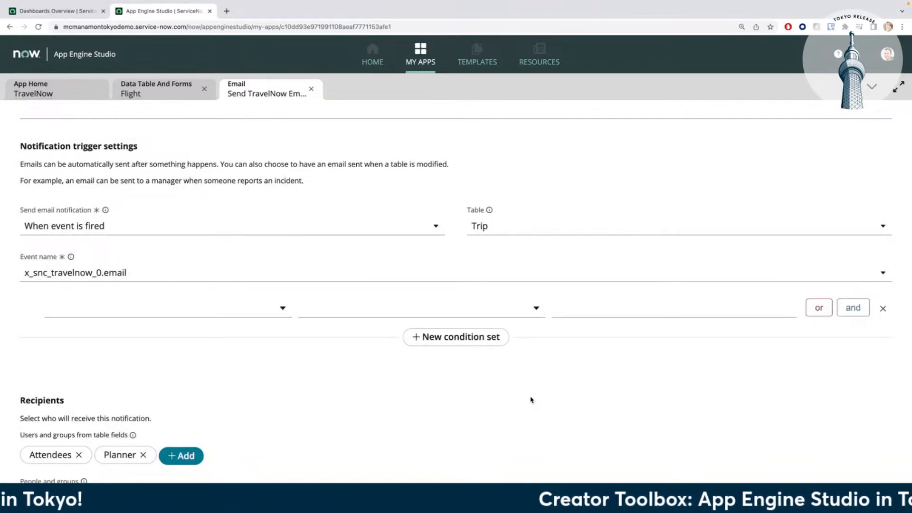
{"action": "scroll", "coordinate": [531, 400], "scroll_direction": "down", "scroll_amount": 6}
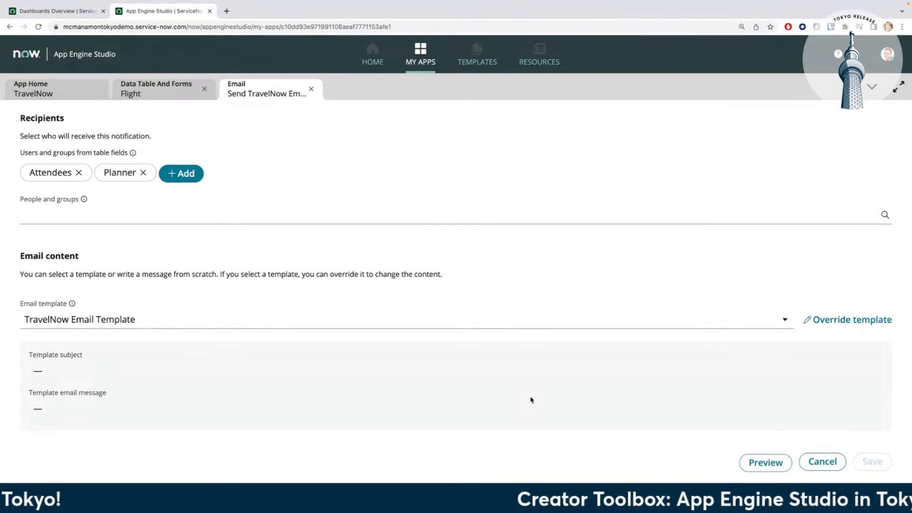
{"action": "scroll", "coordinate": [475, 281], "scroll_direction": "up", "scroll_amount": 5}
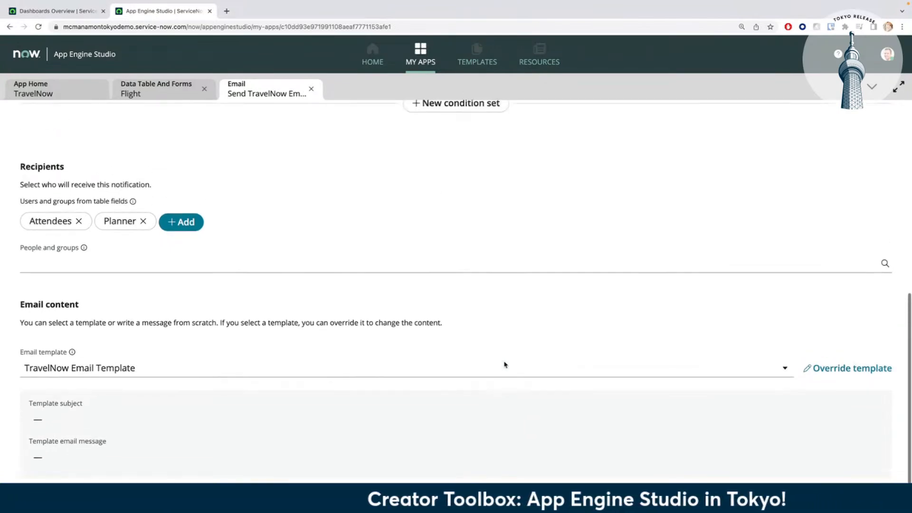
{"action": "scroll", "coordinate": [505, 365], "scroll_direction": "up", "scroll_amount": 3}
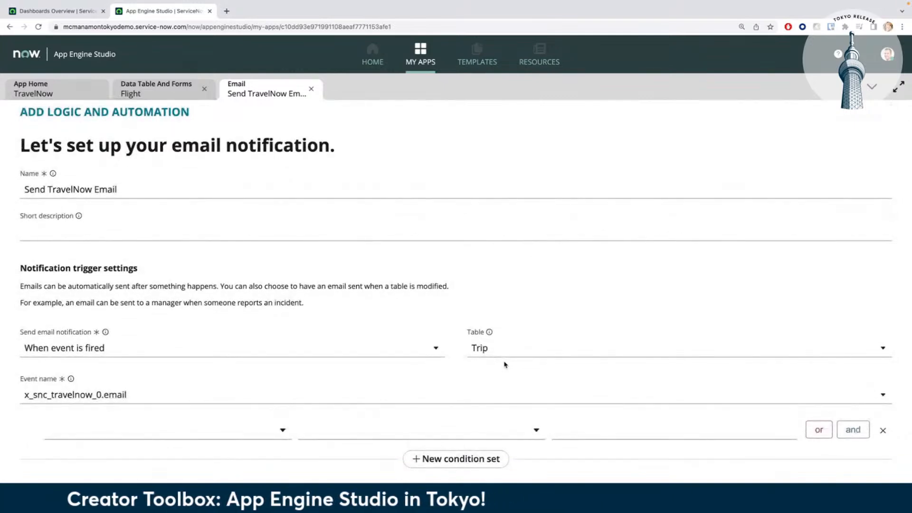
View the available options for when the email notification is sent, without changing the selection.
{"action": "left_click", "coordinate": [436, 350]}
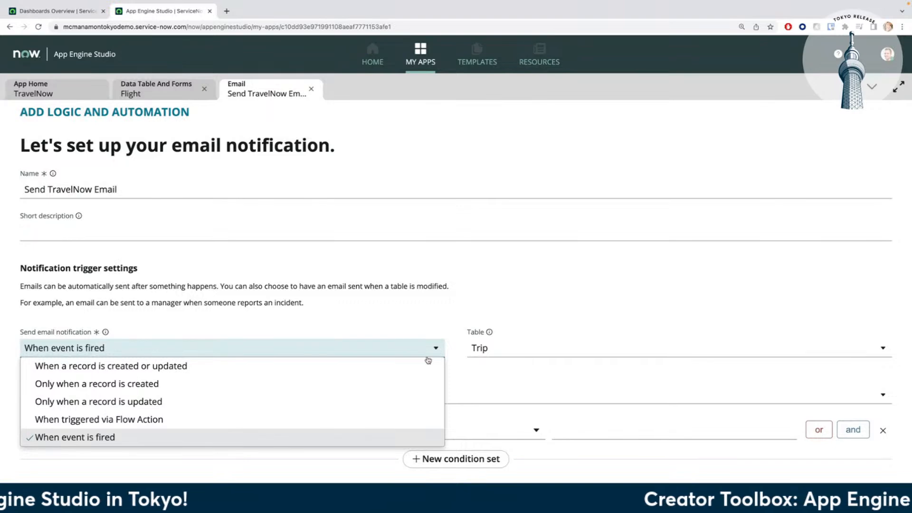
{"action": "scroll", "coordinate": [399, 394], "scroll_direction": "down", "scroll_amount": 1}
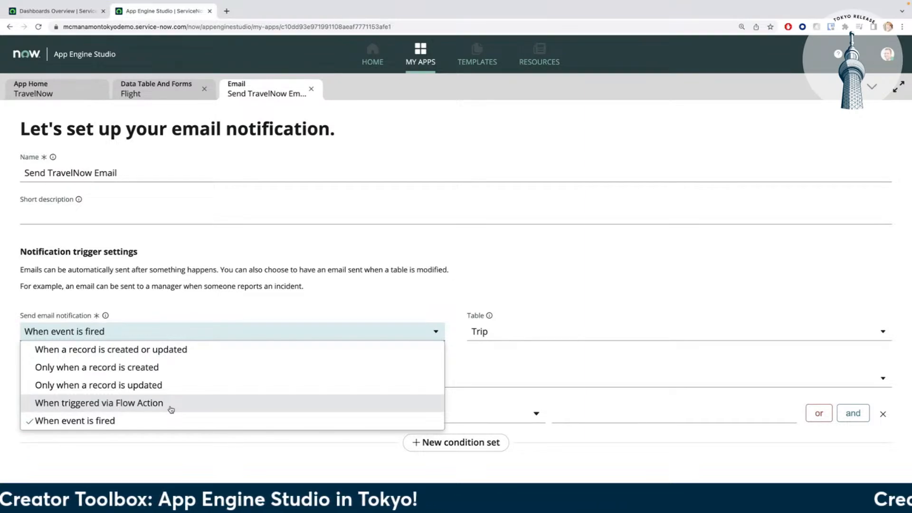
{"action": "left_click", "coordinate": [250, 307]}
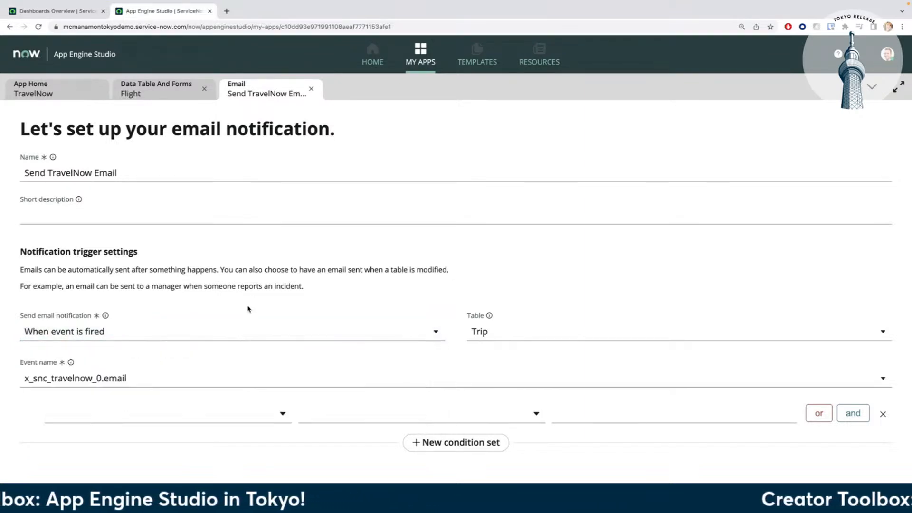
Add a Send Notification action to Test Flow on the Flight table and show which notifications it can use.
{"action": "left_click", "coordinate": [186, 100]}
{"action": "left_click", "coordinate": [114, 269]}
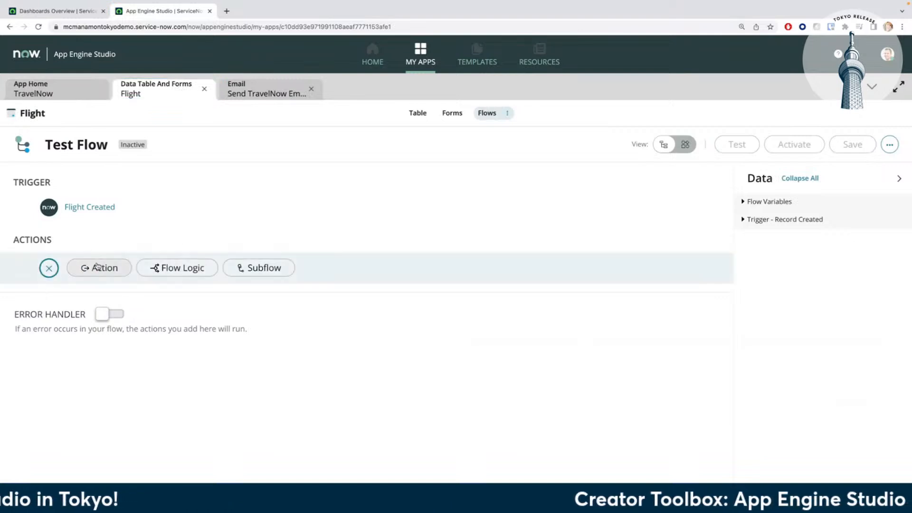
{"action": "type", "text": "emai"}
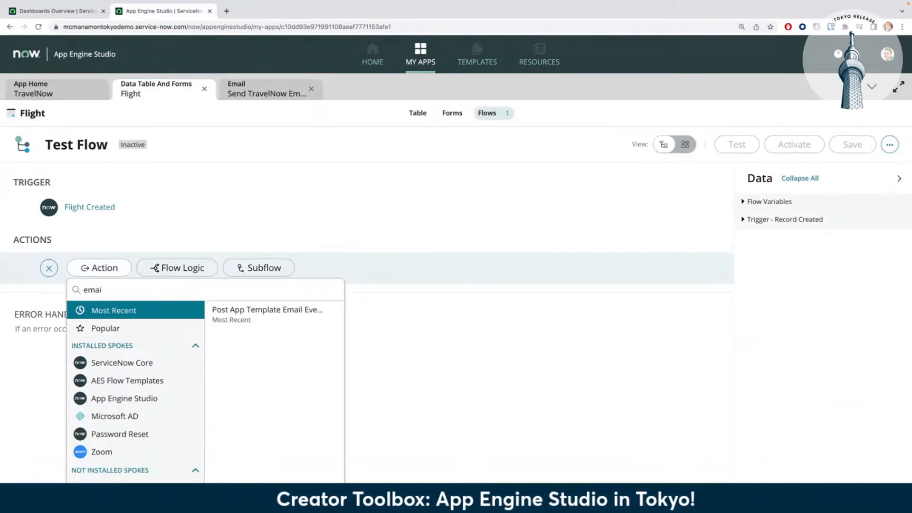
{"action": "key", "text": "ctrl+a"}
{"action": "type", "text": "notifi"}
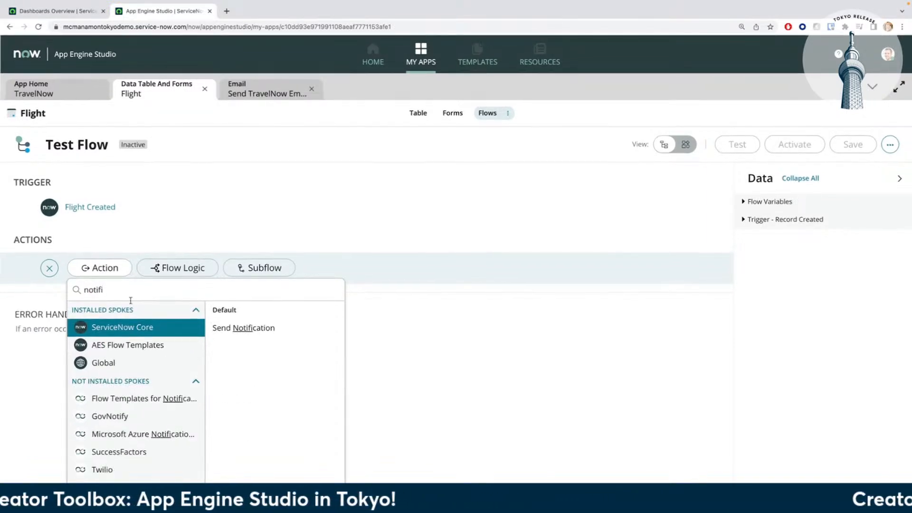
{"action": "left_click", "coordinate": [300, 328]}
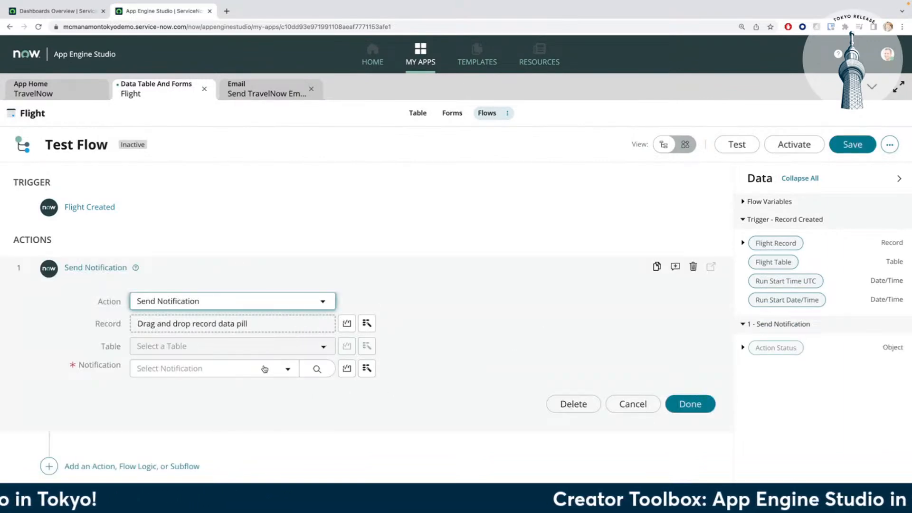
{"action": "left_click", "coordinate": [238, 374]}
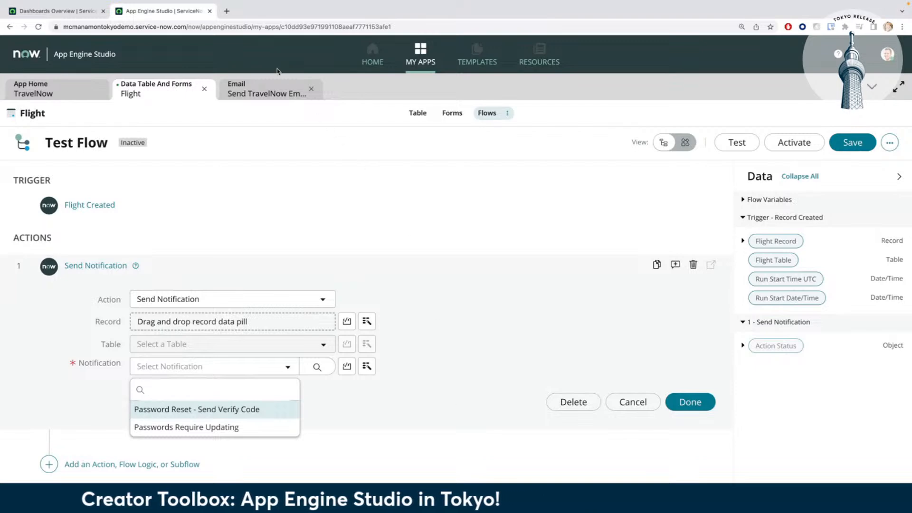
Set Send TravelNow Email to be sent "When triggered via Flow Action" and save the notification.
{"action": "left_click", "coordinate": [268, 88]}
{"action": "scroll", "coordinate": [319, 391], "scroll_direction": "down", "scroll_amount": 3}
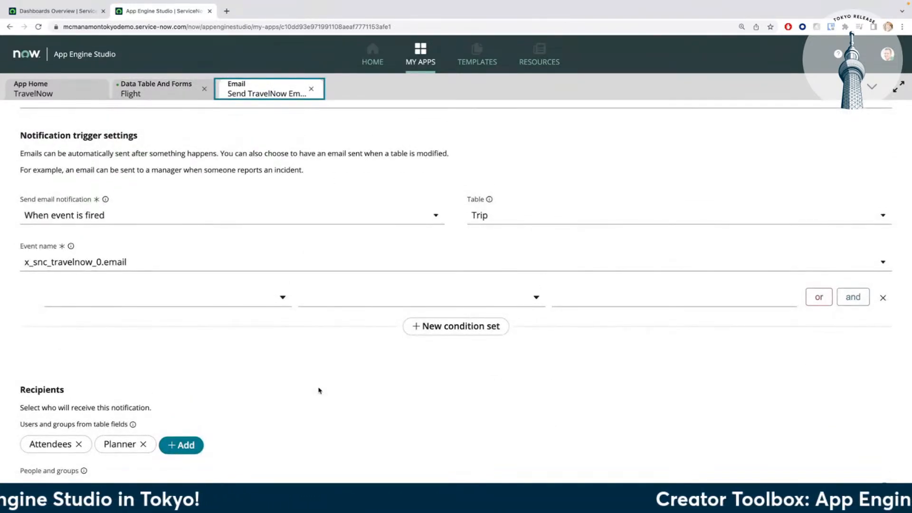
{"action": "left_click", "coordinate": [220, 215]}
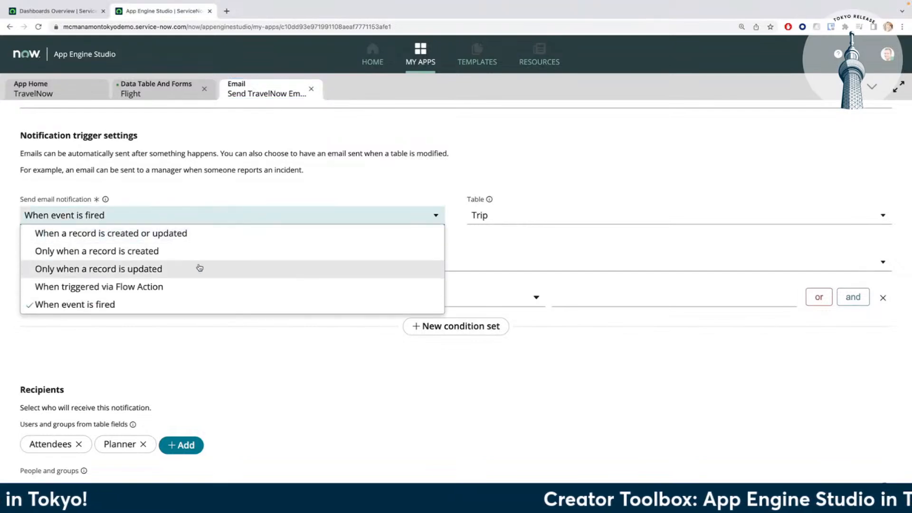
{"action": "left_click", "coordinate": [167, 288]}
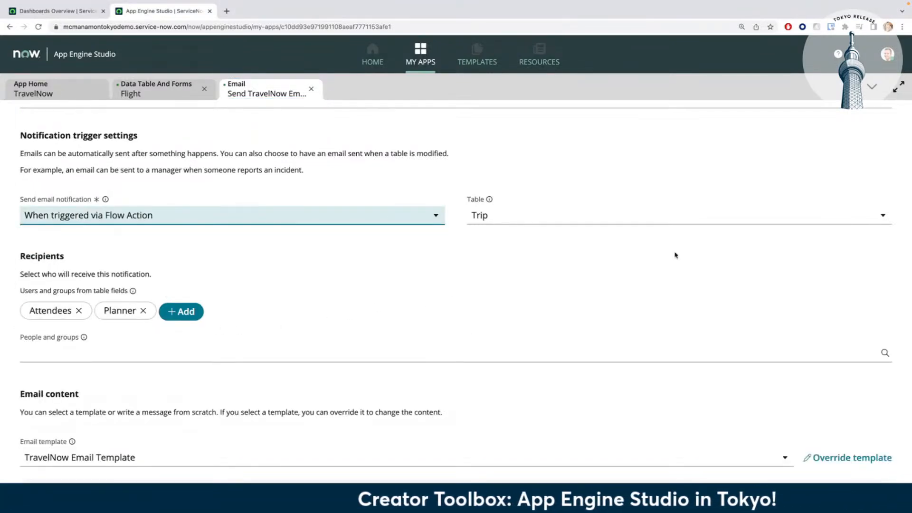
{"action": "scroll", "coordinate": [676, 256], "scroll_direction": "up", "scroll_amount": 4}
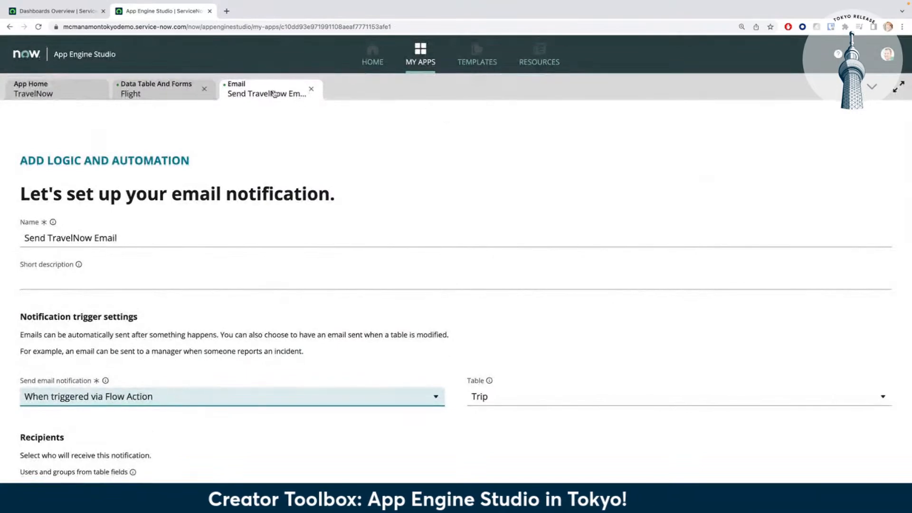
{"action": "right_click", "coordinate": [274, 93]}
{"action": "key", "text": "Escape"}
{"action": "scroll", "coordinate": [525, 209], "scroll_direction": "down", "scroll_amount": 5}
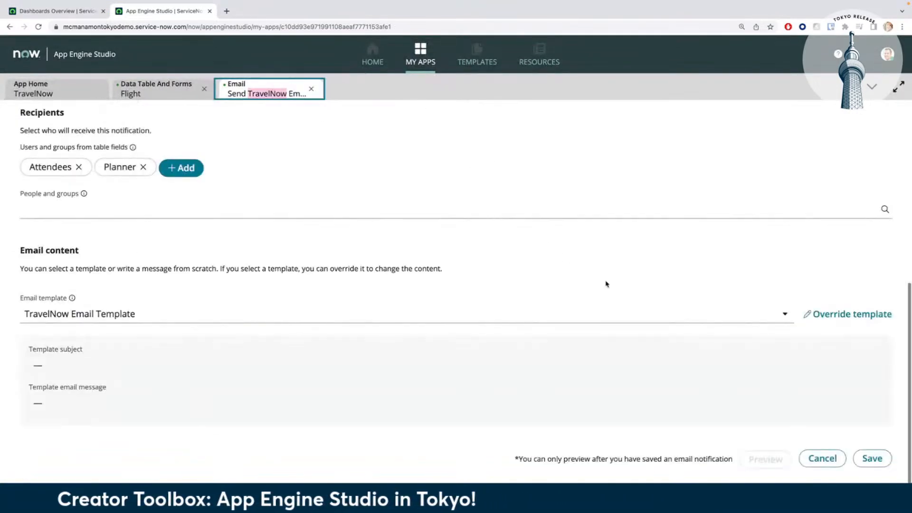
{"action": "left_click", "coordinate": [873, 459]}
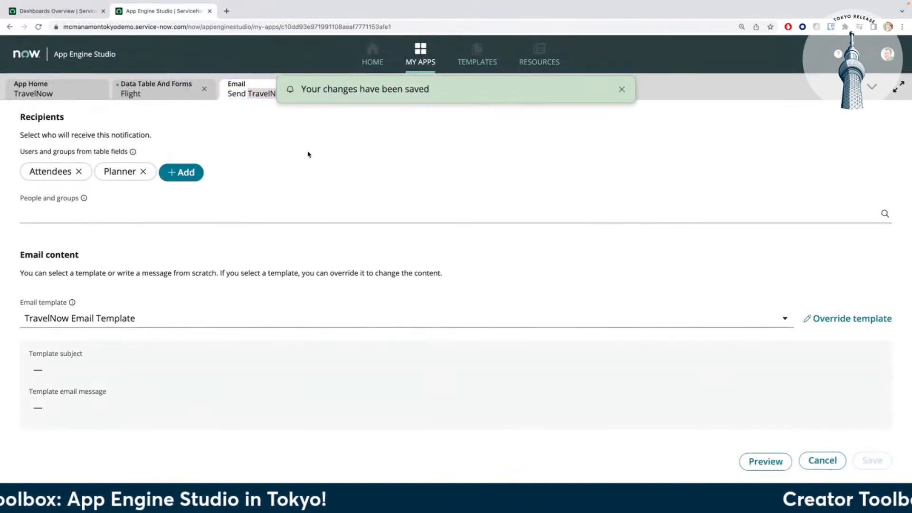
Close the Flight and email notification tabs, discarding the unsaved flow changes, and reopen Test Flow from the app home.
{"action": "left_click", "coordinate": [157, 92]}
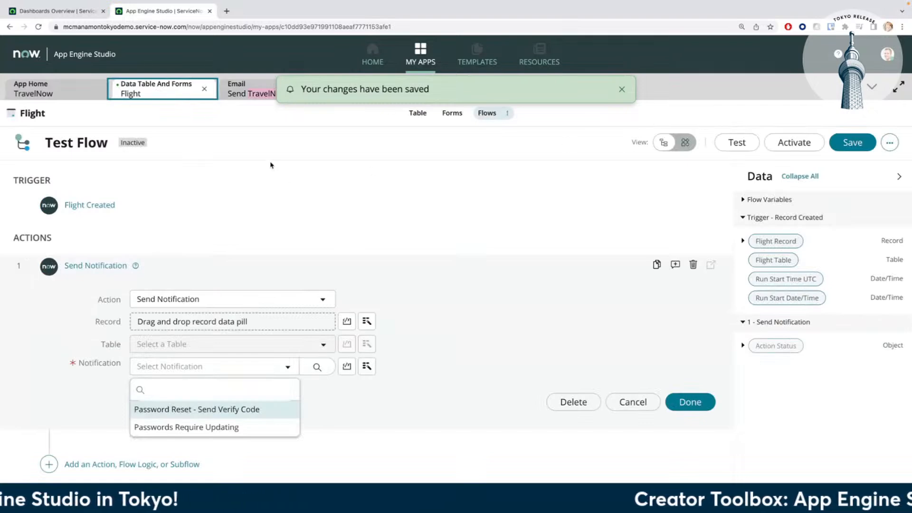
{"action": "right_click", "coordinate": [160, 87]}
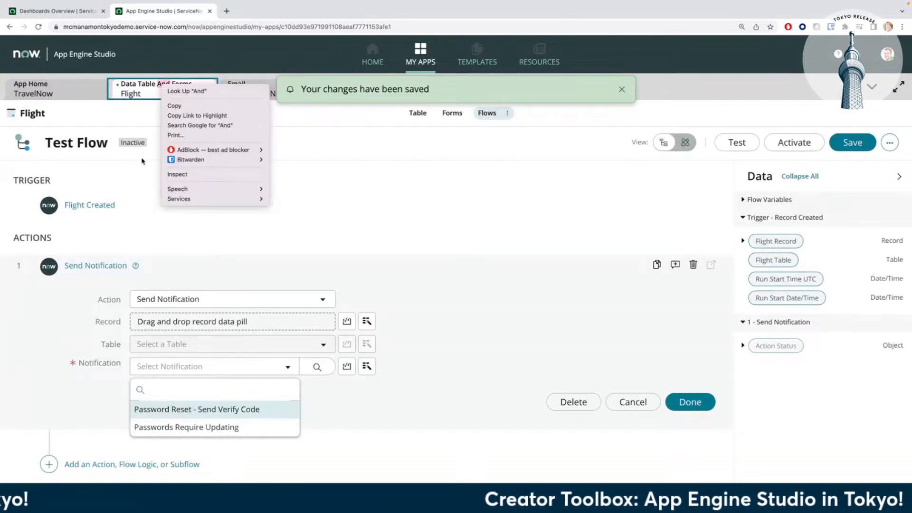
{"action": "left_click", "coordinate": [114, 171]}
{"action": "left_click", "coordinate": [205, 89]}
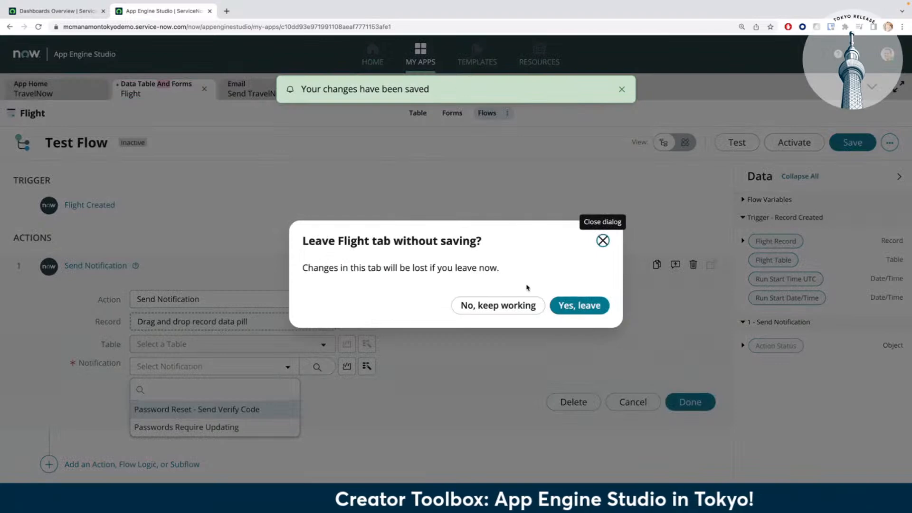
{"action": "left_click", "coordinate": [580, 305]}
{"action": "left_click", "coordinate": [205, 92]}
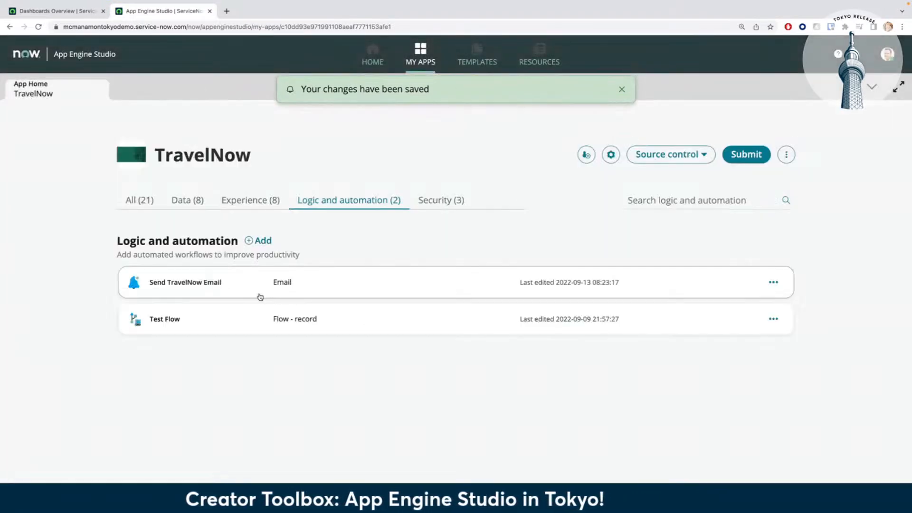
{"action": "left_click", "coordinate": [209, 321]}
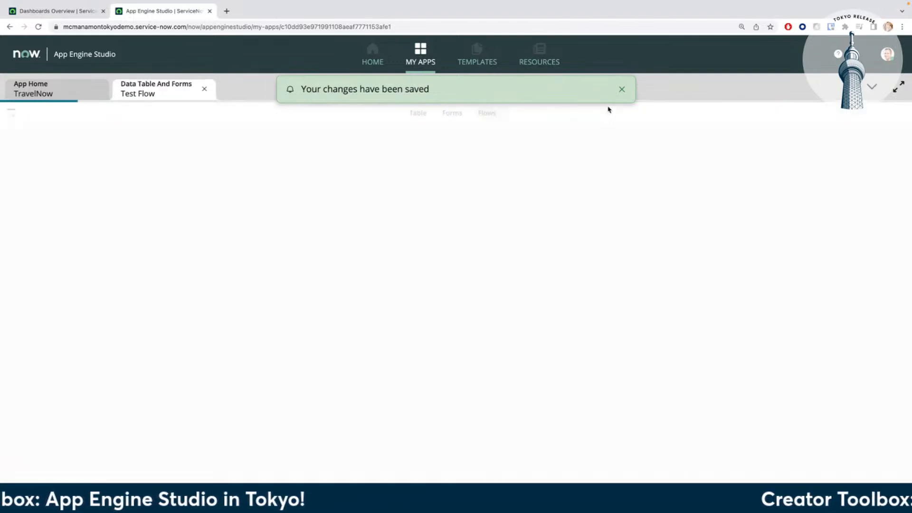
Try to add a Send Notification action to Test Flow and search its selectable notifications for the TravelNow email.
{"action": "left_click", "coordinate": [622, 89]}
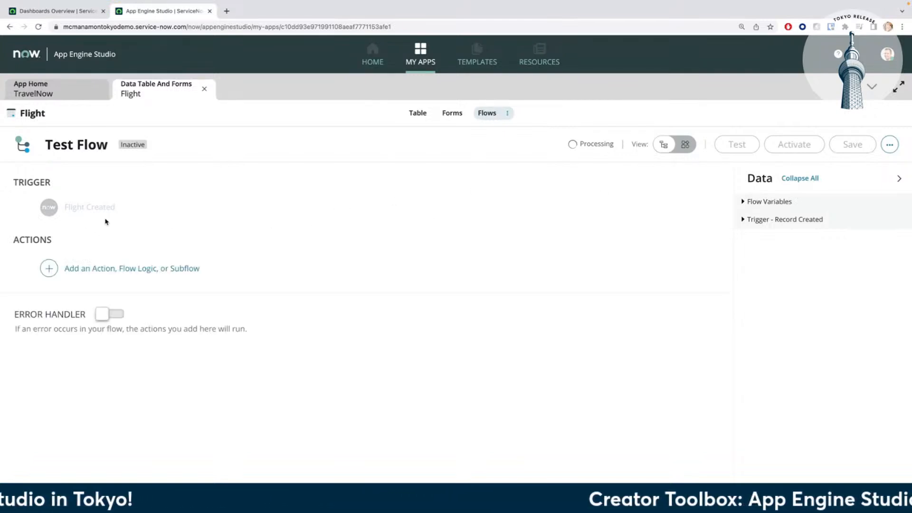
{"action": "left_click", "coordinate": [110, 269]}
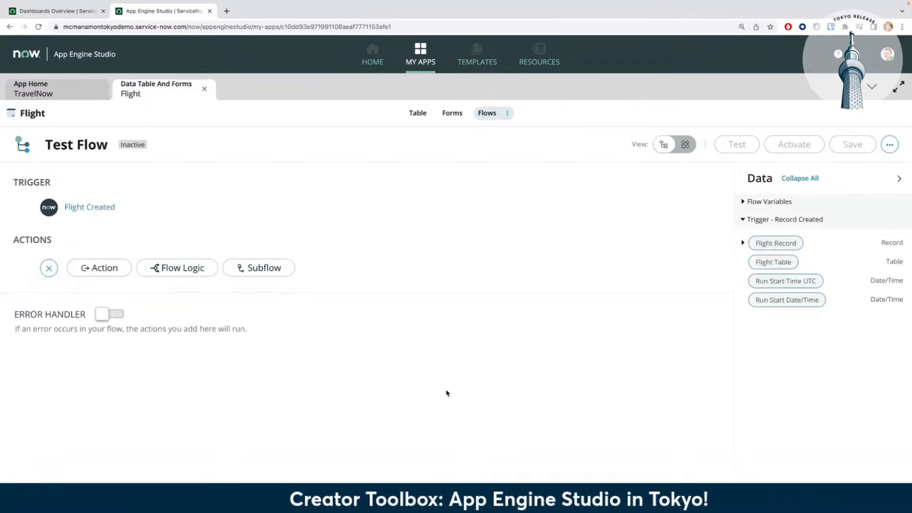
{"action": "left_click", "coordinate": [102, 268]}
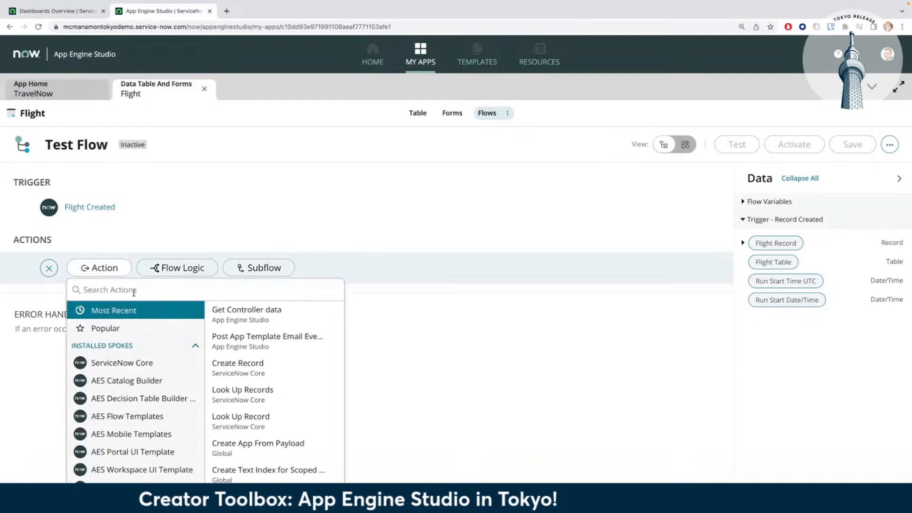
{"action": "type", "text": "notificat"}
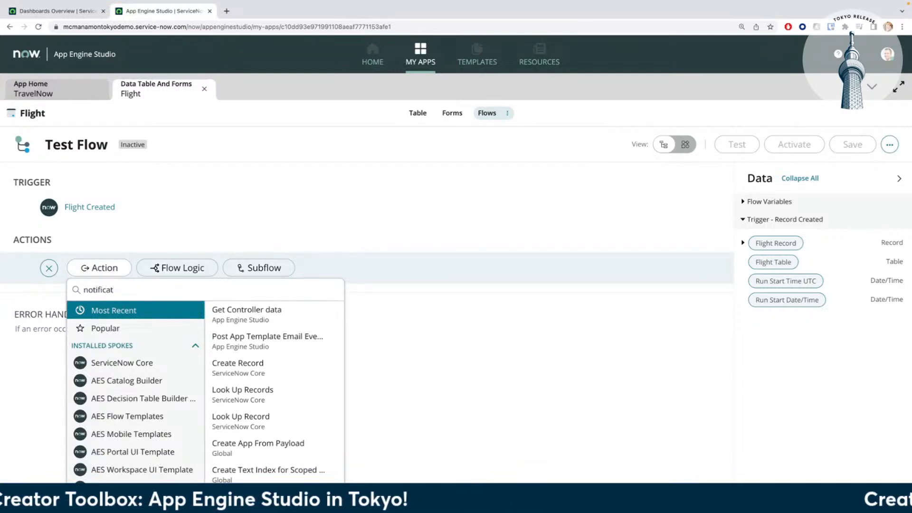
{"action": "left_click", "coordinate": [294, 328]}
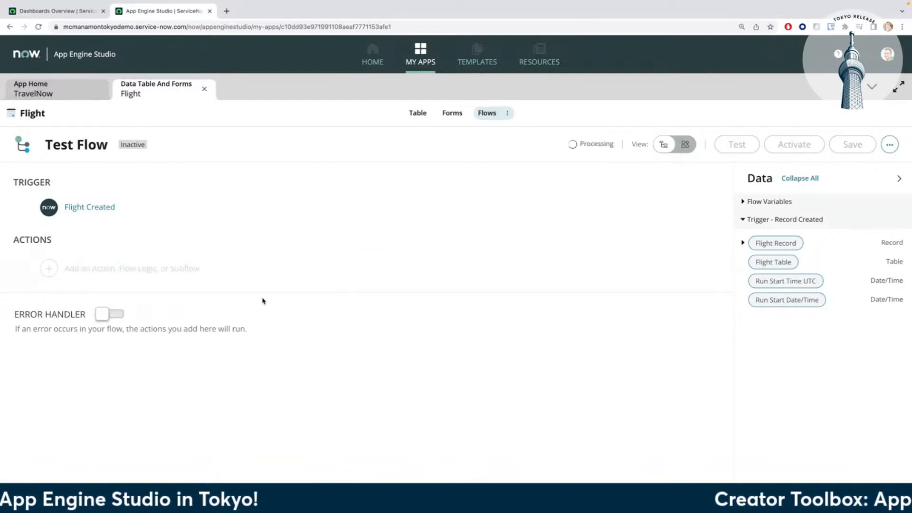
{"action": "left_click", "coordinate": [227, 374]}
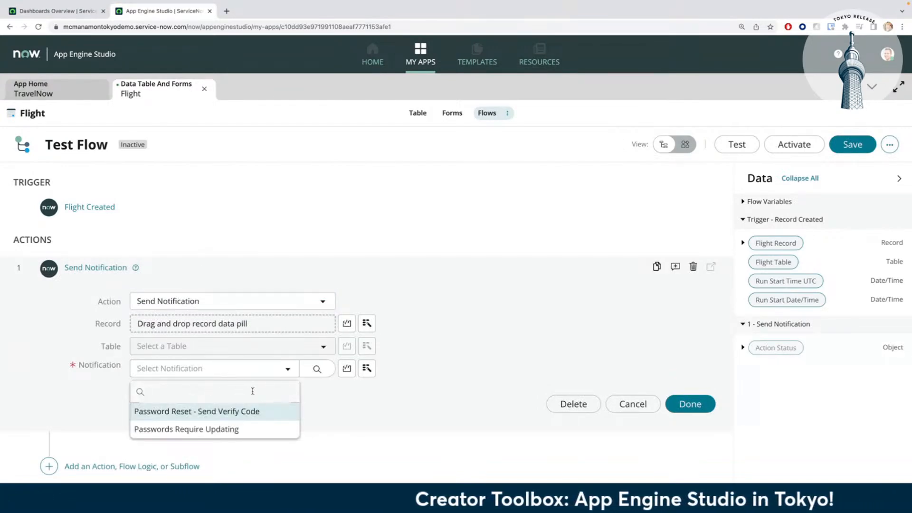
{"action": "type", "text": "t"}
{"action": "key", "text": "BackSpace"}
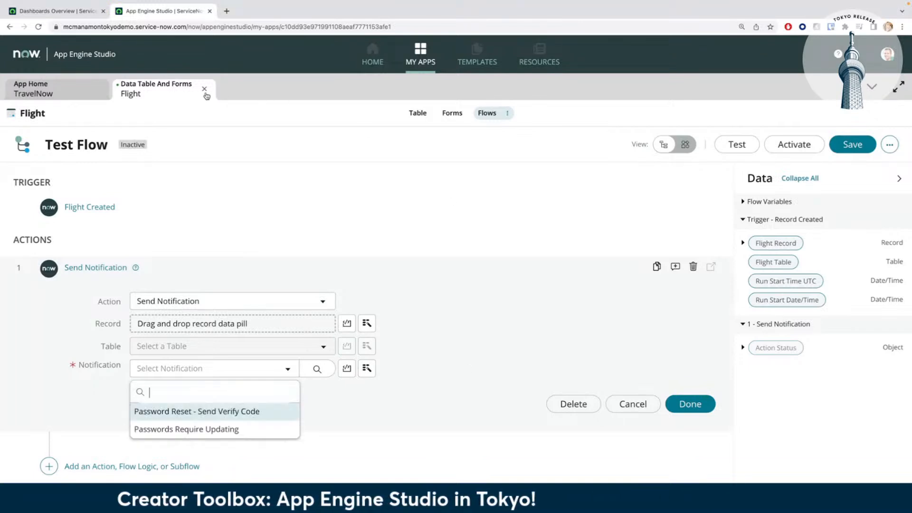
Reload the page, discarding the unsaved flow changes, and show Test Flow as a list instead of a diagram.
{"action": "left_click", "coordinate": [41, 27]}
{"action": "left_click", "coordinate": [486, 186]}
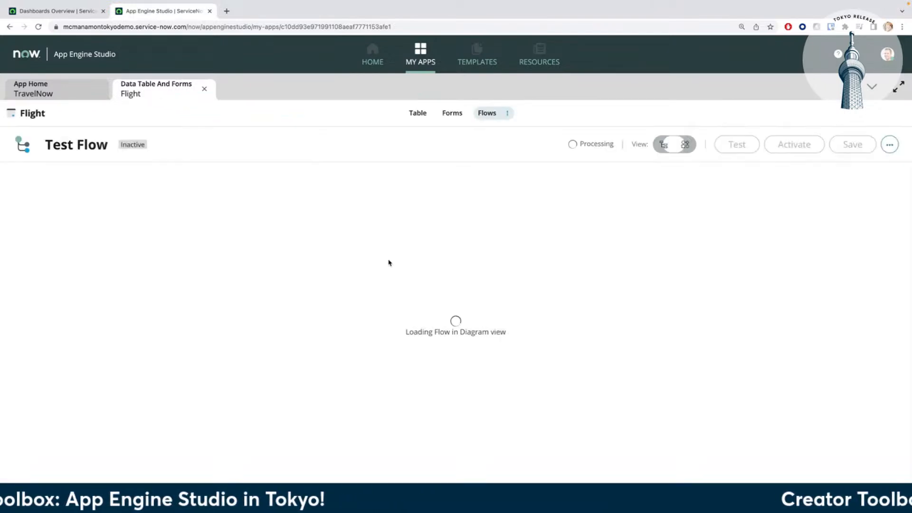
{"action": "left_click", "coordinate": [451, 115]}
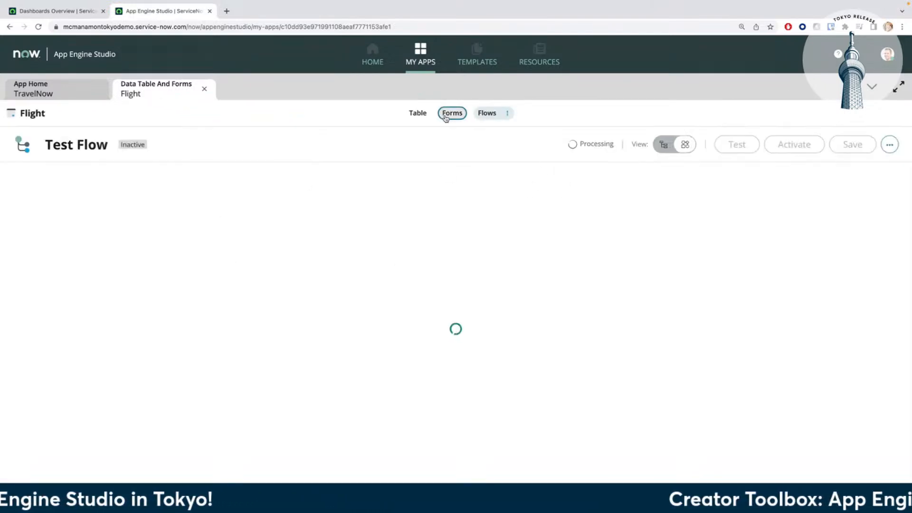
{"action": "left_click", "coordinate": [486, 114]}
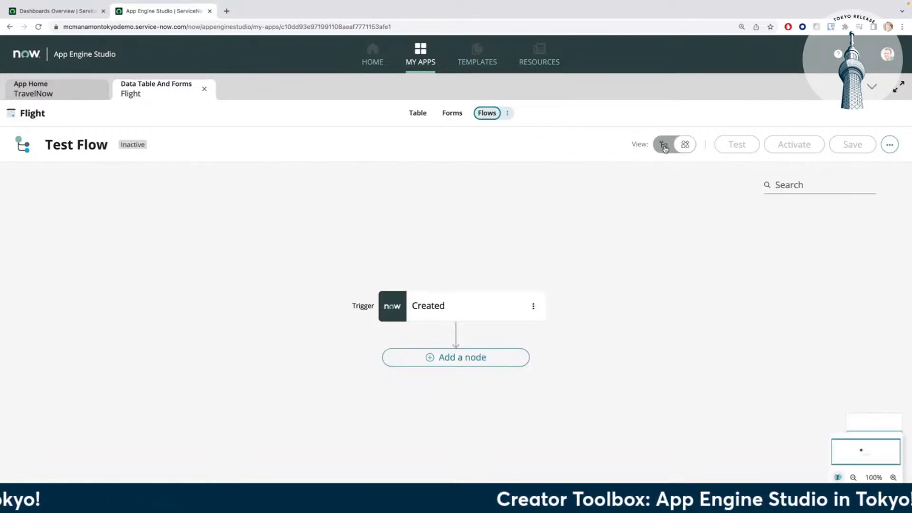
{"action": "left_click", "coordinate": [685, 144]}
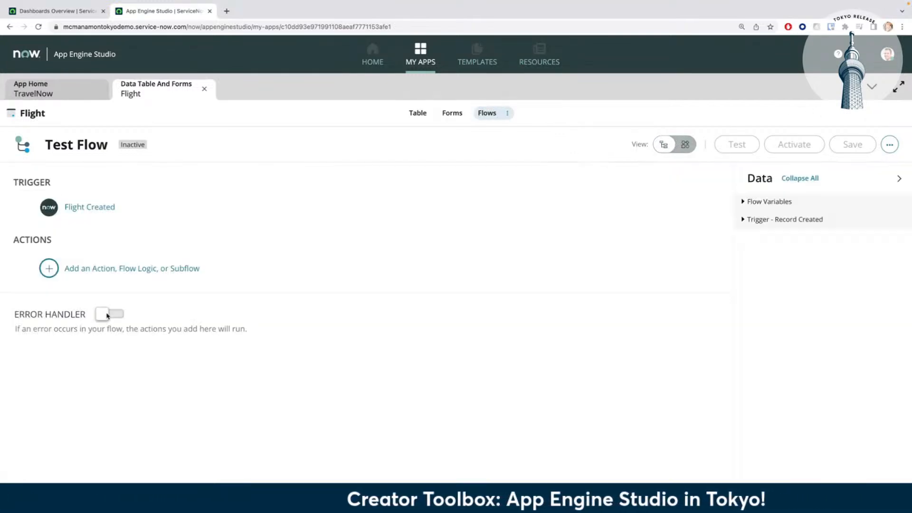
Add a Send Notification action to the reloaded Test Flow and check which notifications it offers.
{"action": "left_click", "coordinate": [97, 268]}
{"action": "left_click", "coordinate": [123, 268]}
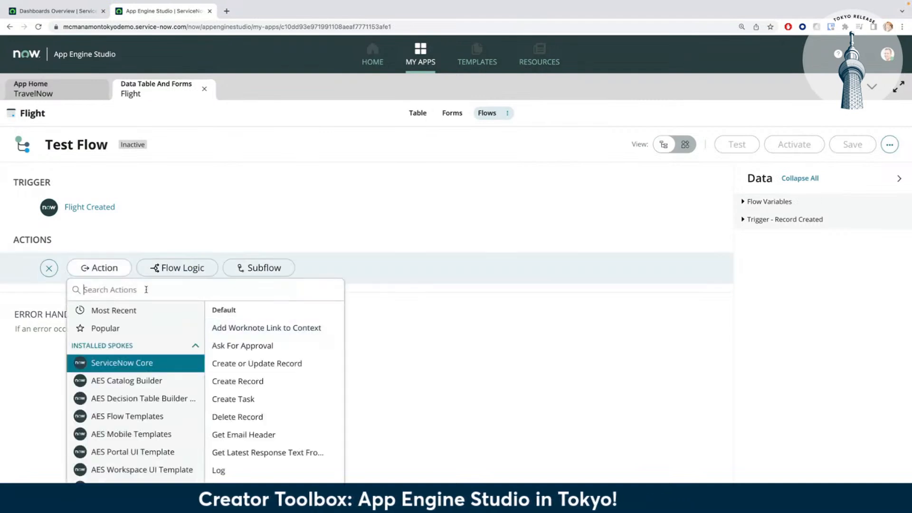
{"action": "type", "text": "notifi"}
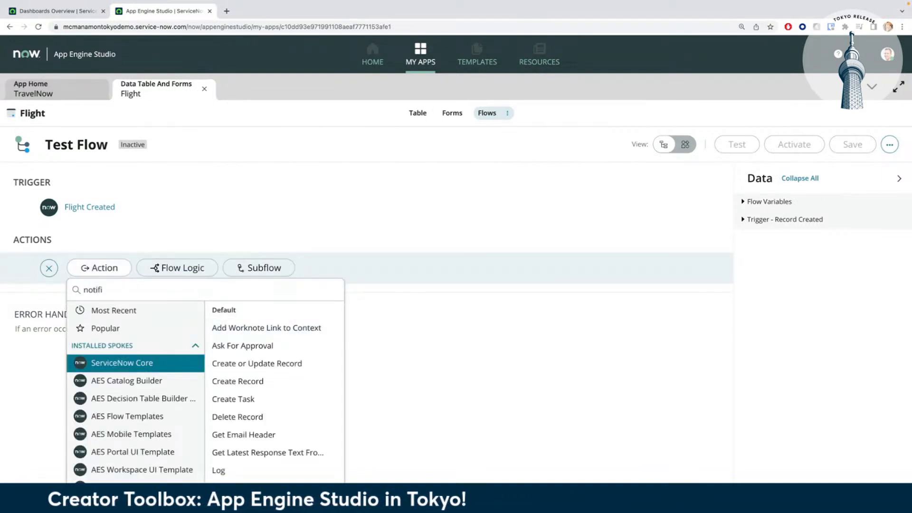
{"action": "left_click", "coordinate": [224, 327]}
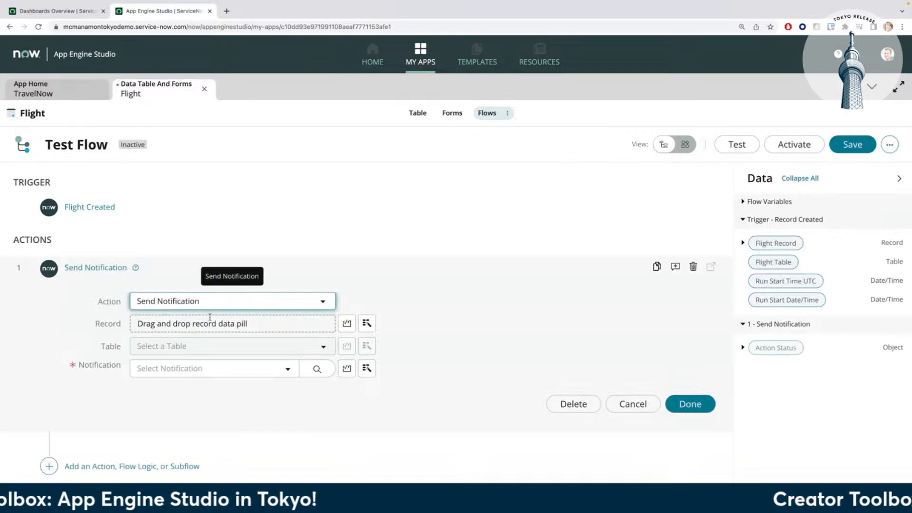
{"action": "left_click", "coordinate": [173, 369]}
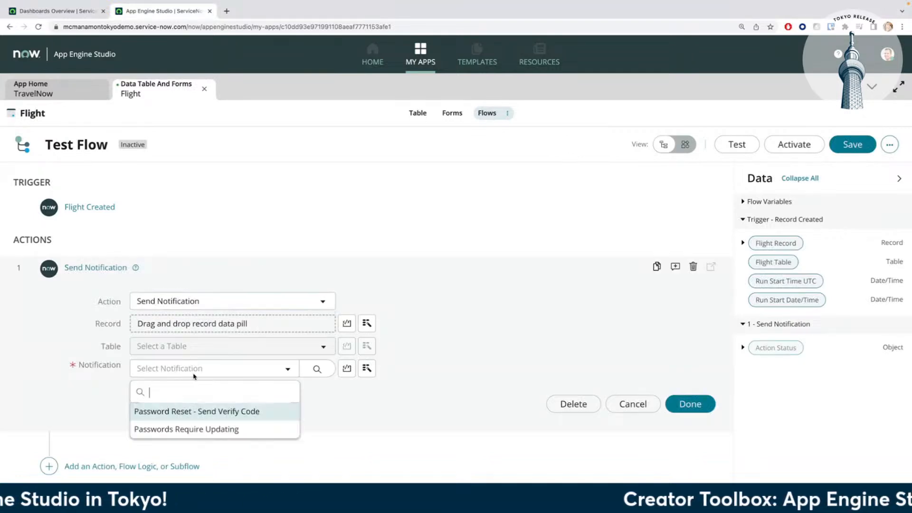
{"action": "type", "text": "t"}
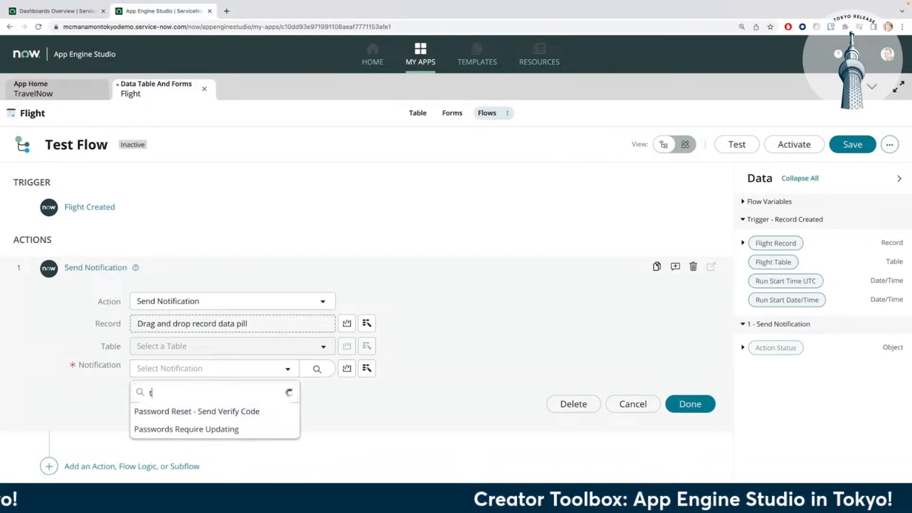
{"action": "key", "text": "BackSpace"}
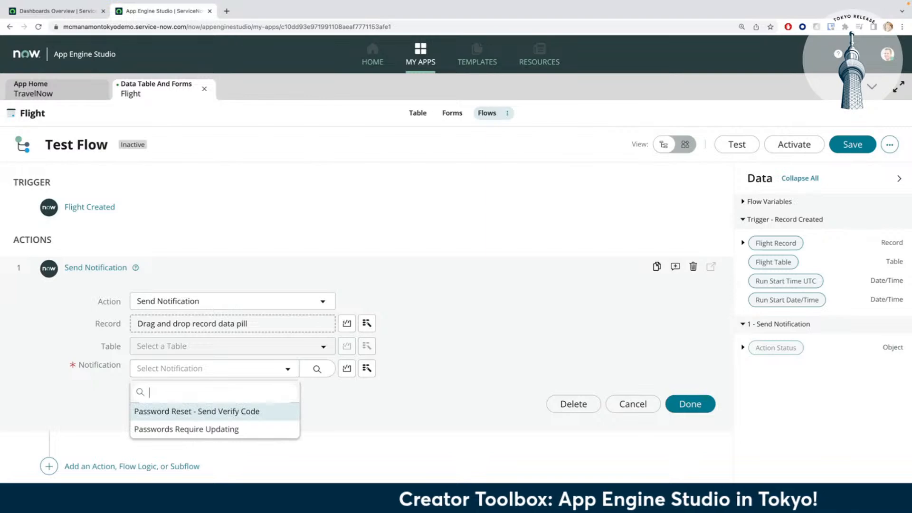
Look through the TravelNow app home, checking the Send TravelNow Email and Test Flow entries under Logic and automation.
{"action": "left_click", "coordinate": [77, 93]}
{"action": "scroll", "coordinate": [212, 447], "scroll_direction": "down", "scroll_amount": 3}
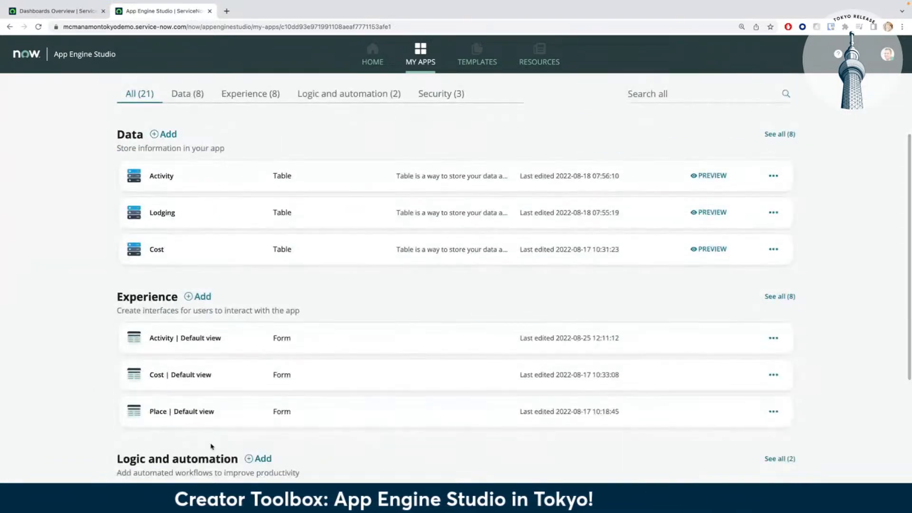
{"action": "scroll", "coordinate": [212, 447], "scroll_direction": "down", "scroll_amount": 5}
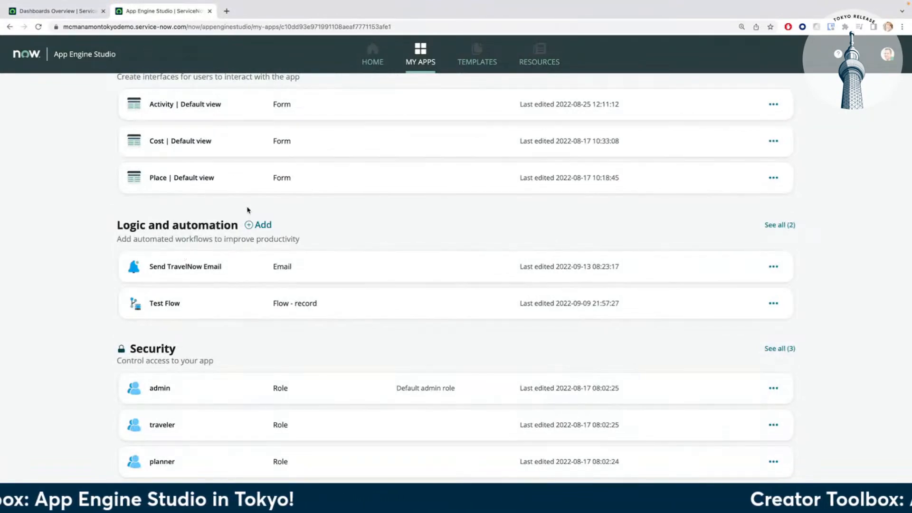
{"action": "scroll", "coordinate": [247, 209], "scroll_direction": "up", "scroll_amount": 5}
{"action": "scroll", "coordinate": [247, 210], "scroll_direction": "up", "scroll_amount": 2}
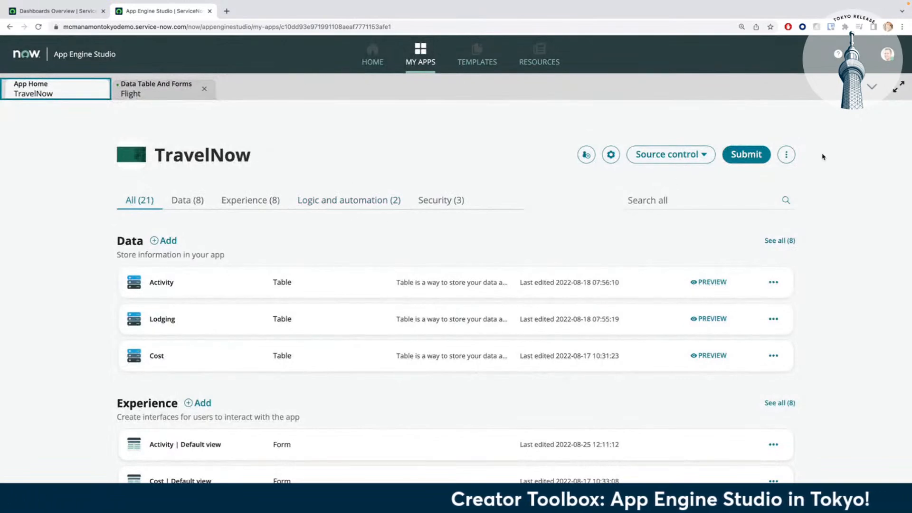
Return to Test Flow on the Flight table and view its additional options without choosing any.
{"action": "left_click", "coordinate": [187, 95]}
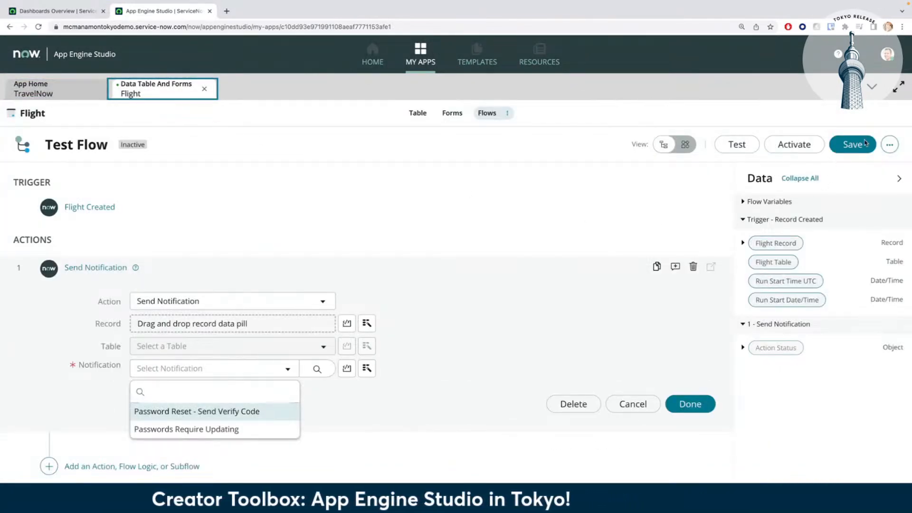
{"action": "left_click", "coordinate": [890, 145]}
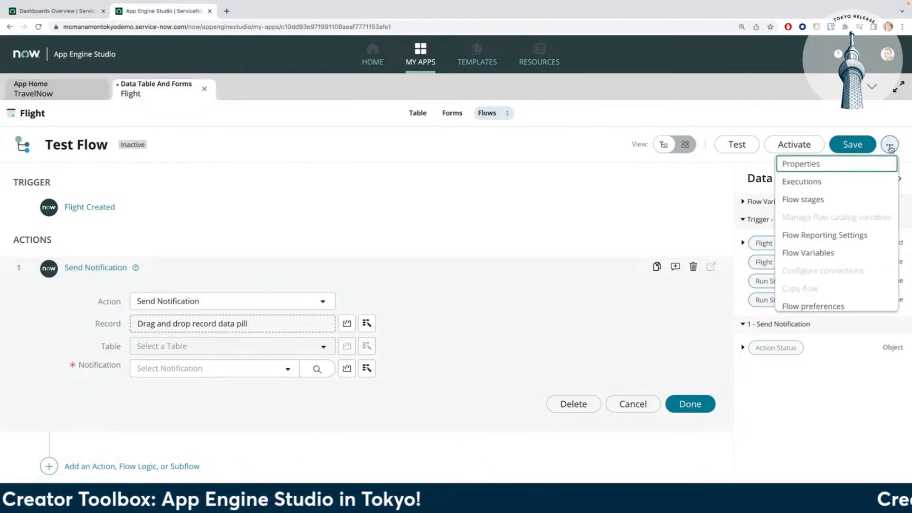
{"action": "scroll", "coordinate": [831, 254], "scroll_direction": "down", "scroll_amount": 1}
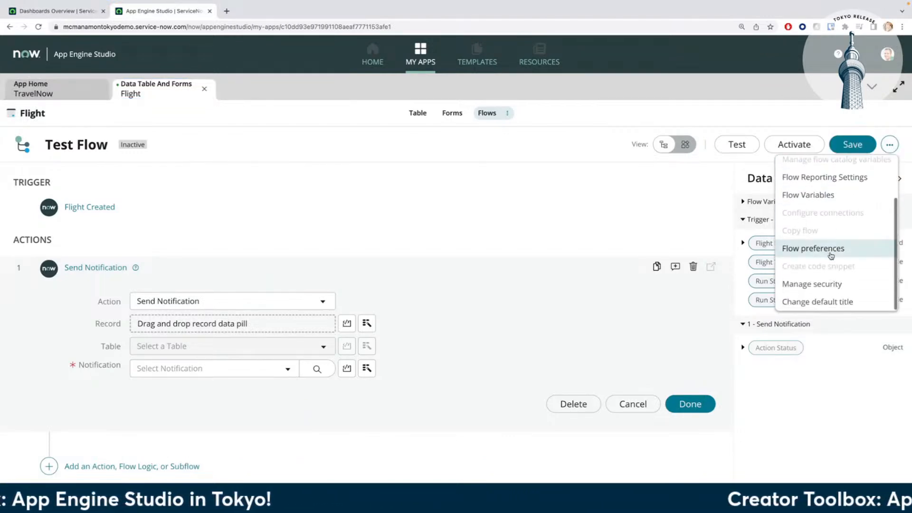
{"action": "scroll", "coordinate": [831, 255], "scroll_direction": "up", "scroll_amount": 2}
{"action": "left_click", "coordinate": [430, 225]}
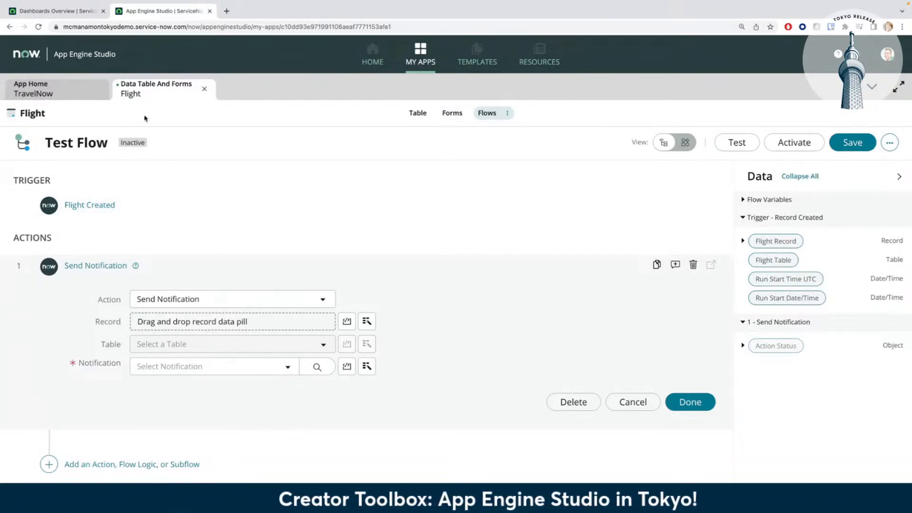
Start a new flow named Test on the Activity table and proceed to the choice of trigger.
{"action": "left_click", "coordinate": [46, 98]}
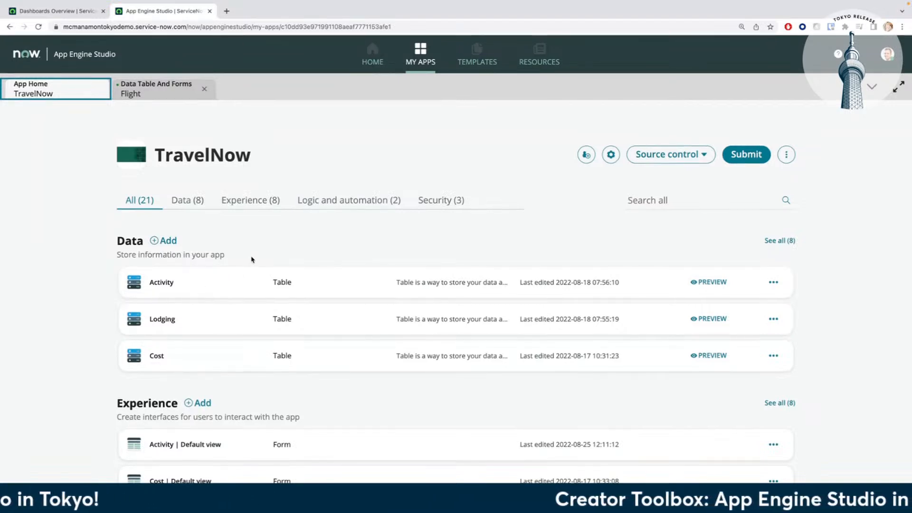
{"action": "left_click", "coordinate": [231, 283]}
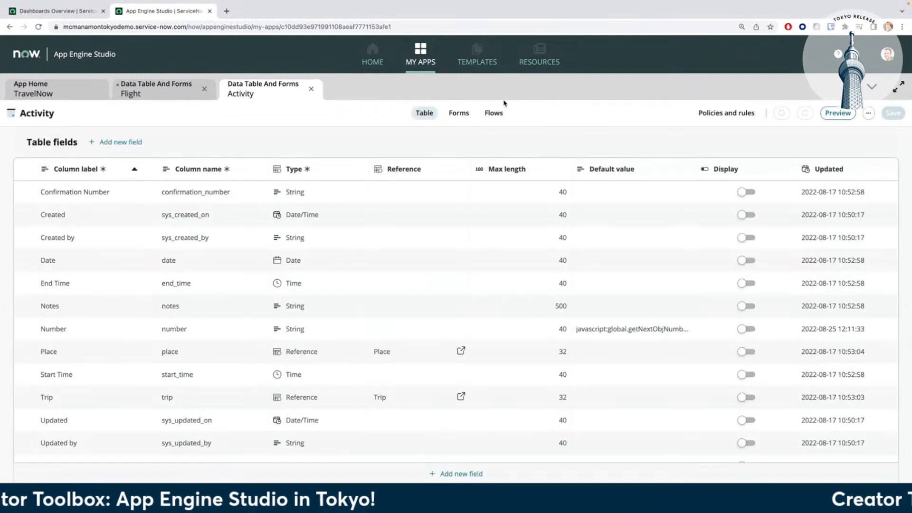
{"action": "left_click", "coordinate": [494, 114]}
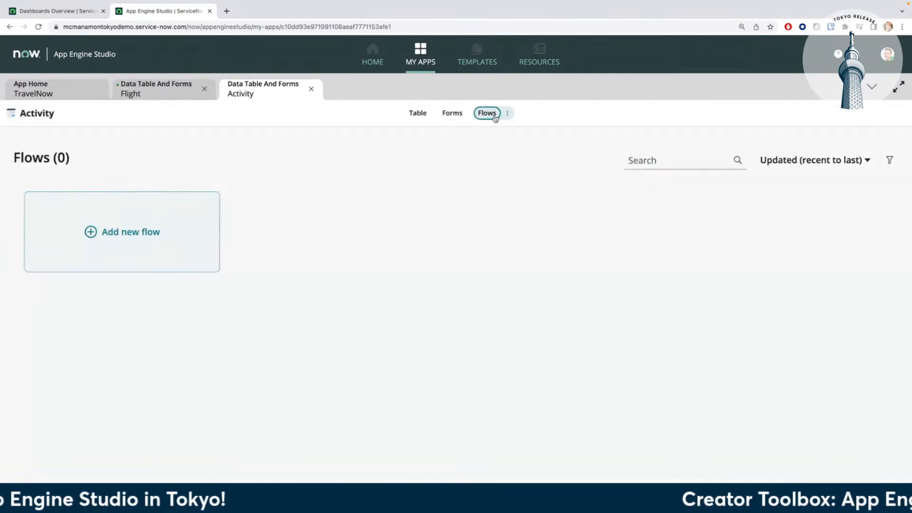
{"action": "left_click", "coordinate": [177, 270]}
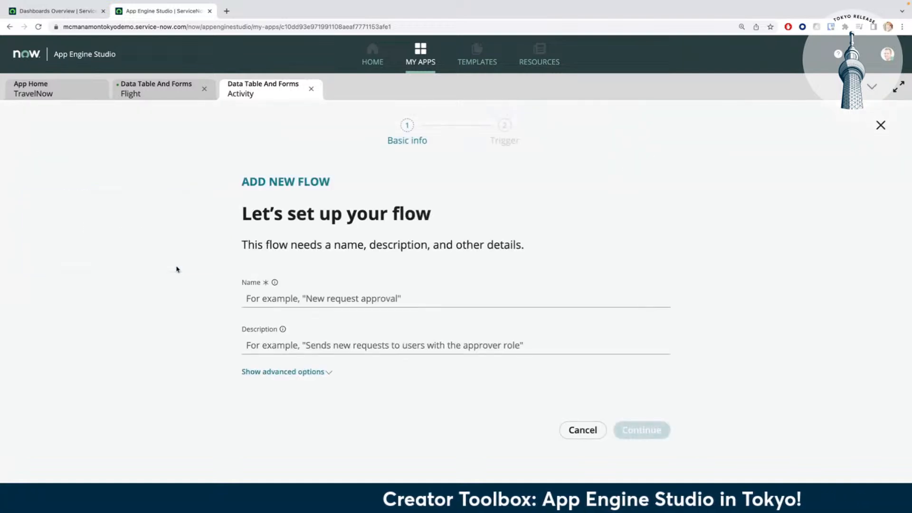
{"action": "left_click", "coordinate": [405, 295]}
{"action": "type", "text": "Test"}
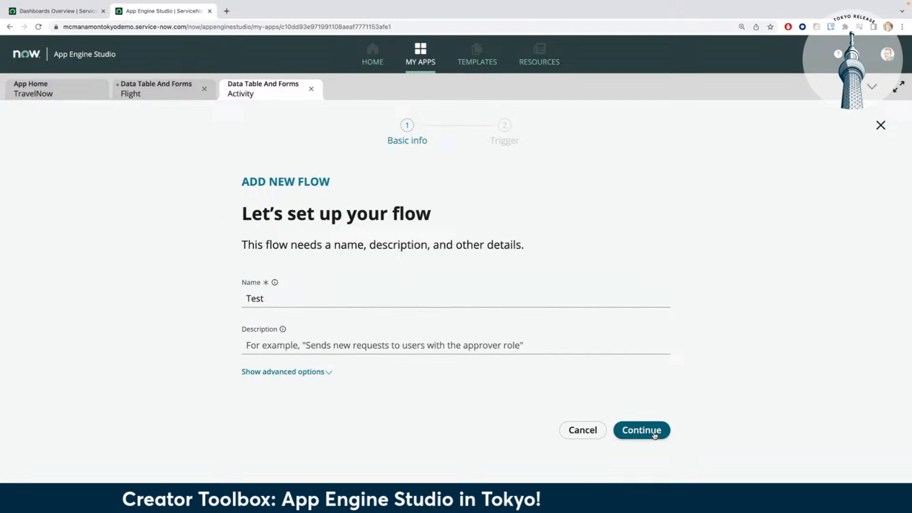
{"action": "left_click", "coordinate": [654, 433]}
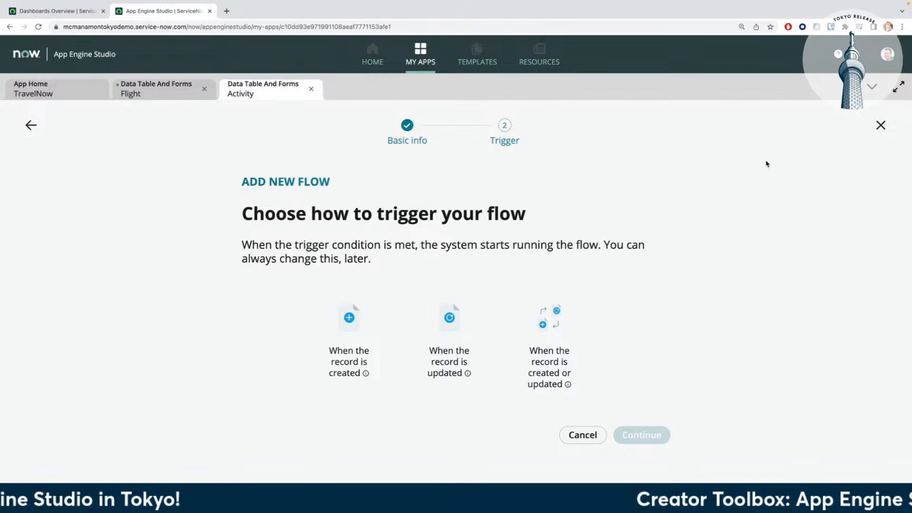
Abandon the new flow and the unsaved Flight changes, open the Resources page and browse its tutorials.
{"action": "left_click", "coordinate": [881, 126]}
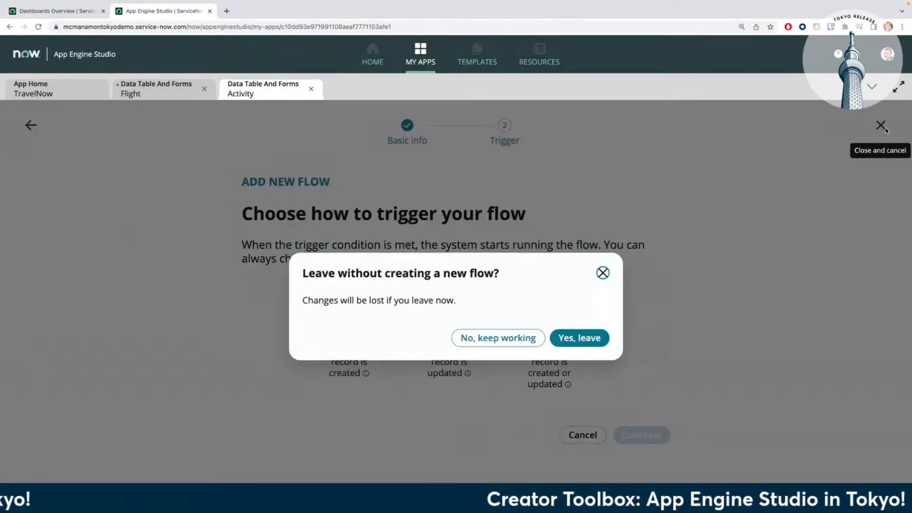
{"action": "left_click", "coordinate": [602, 274]}
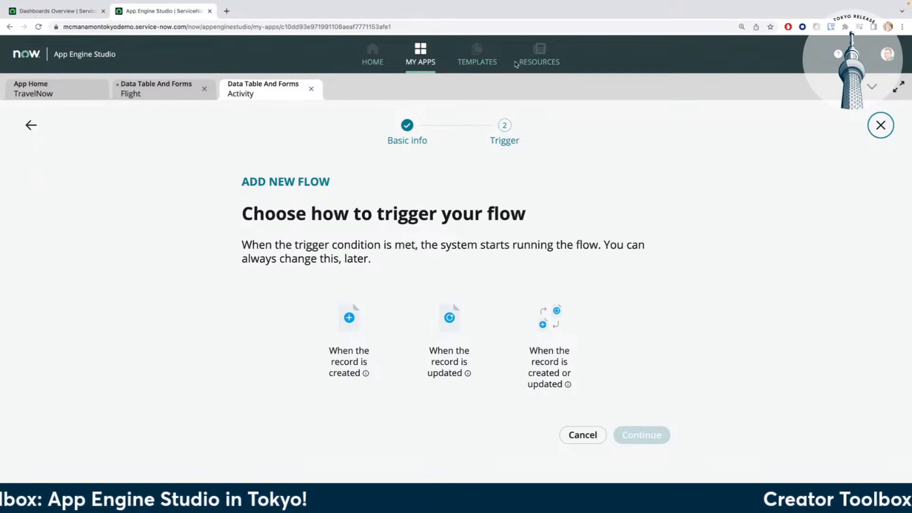
{"action": "left_click", "coordinate": [539, 50]}
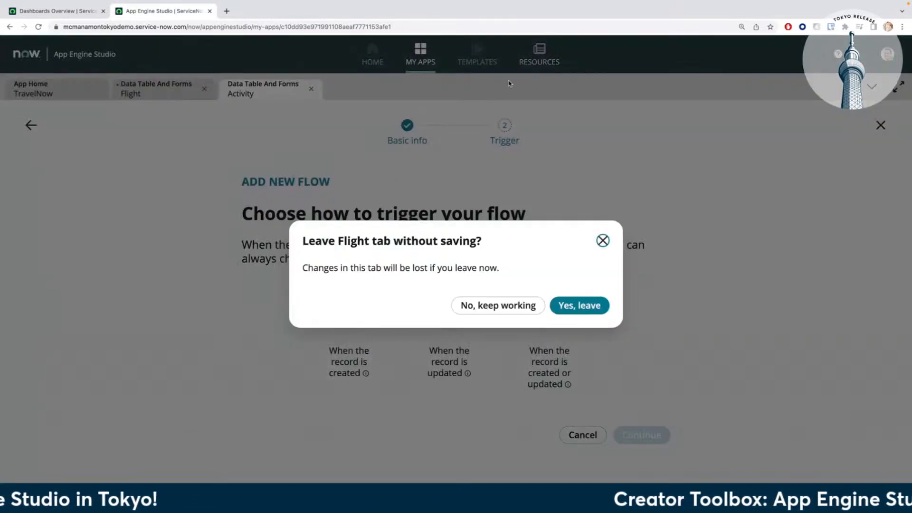
{"action": "left_click", "coordinate": [578, 305]}
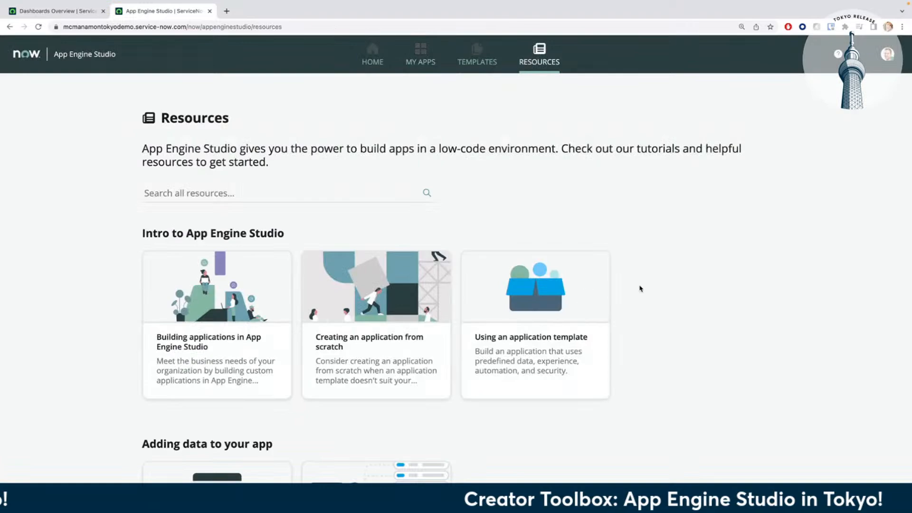
{"action": "scroll", "coordinate": [640, 288], "scroll_direction": "down", "scroll_amount": 20}
{"action": "scroll", "coordinate": [637, 294], "scroll_direction": "down", "scroll_amount": 5}
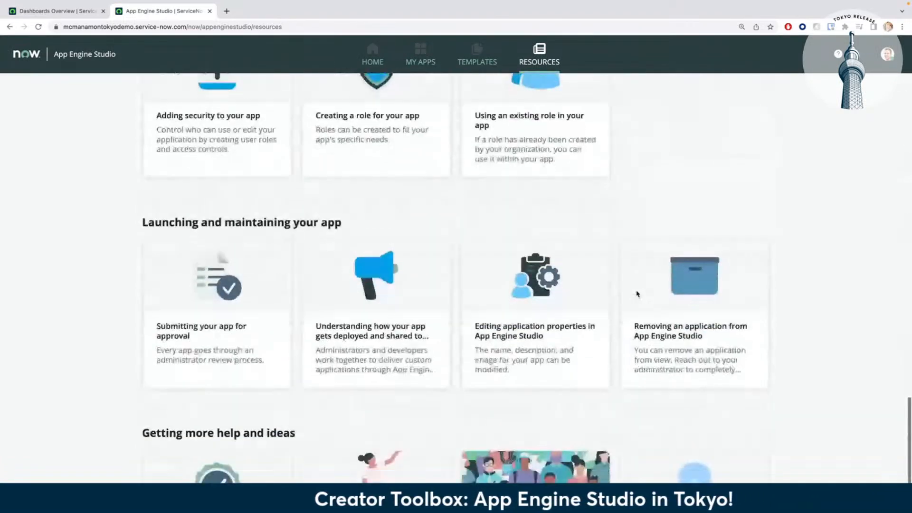
Leave the Resources page, reopen the TravelNow app from My Apps and open its Activity table.
{"action": "scroll", "coordinate": [638, 294], "scroll_direction": "up", "scroll_amount": 20}
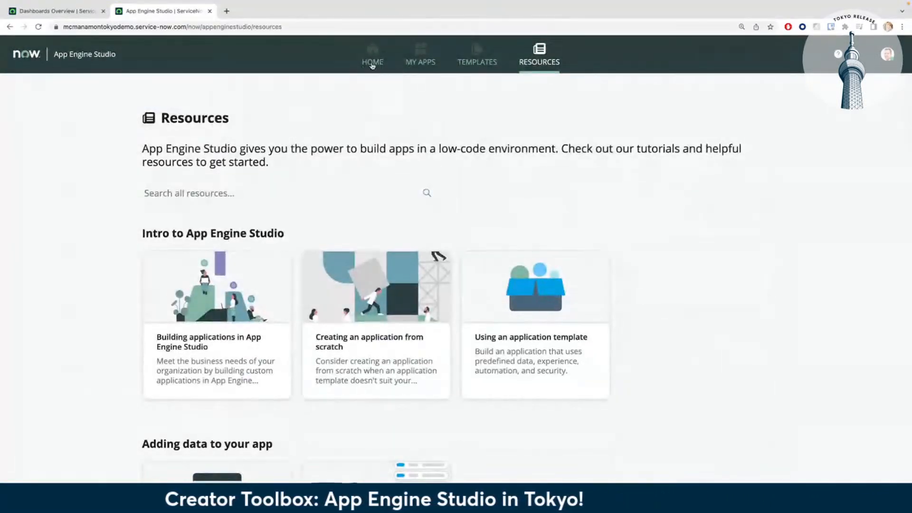
{"action": "left_click", "coordinate": [373, 59]}
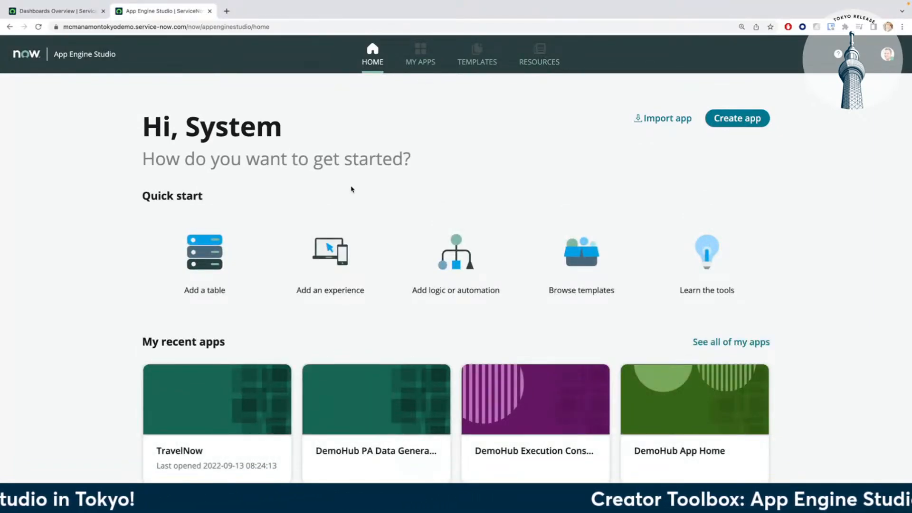
{"action": "left_click", "coordinate": [425, 70]}
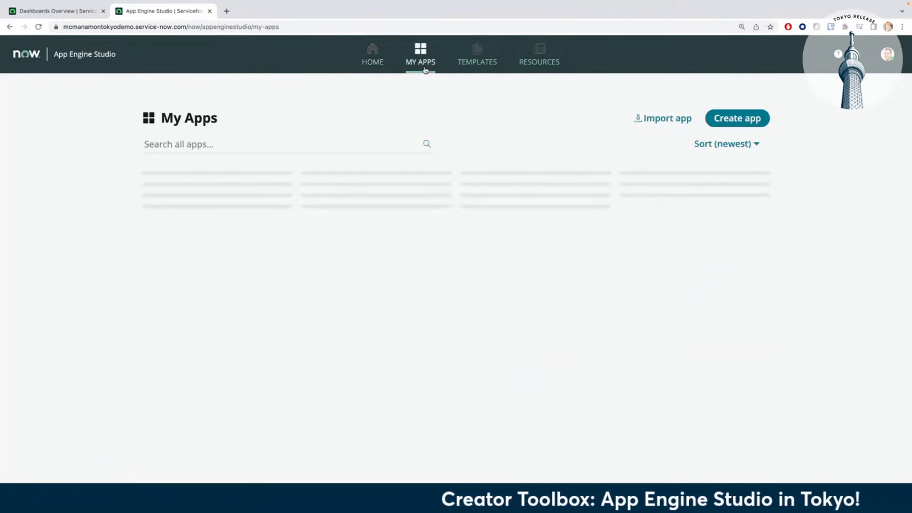
{"action": "left_click", "coordinate": [188, 240]}
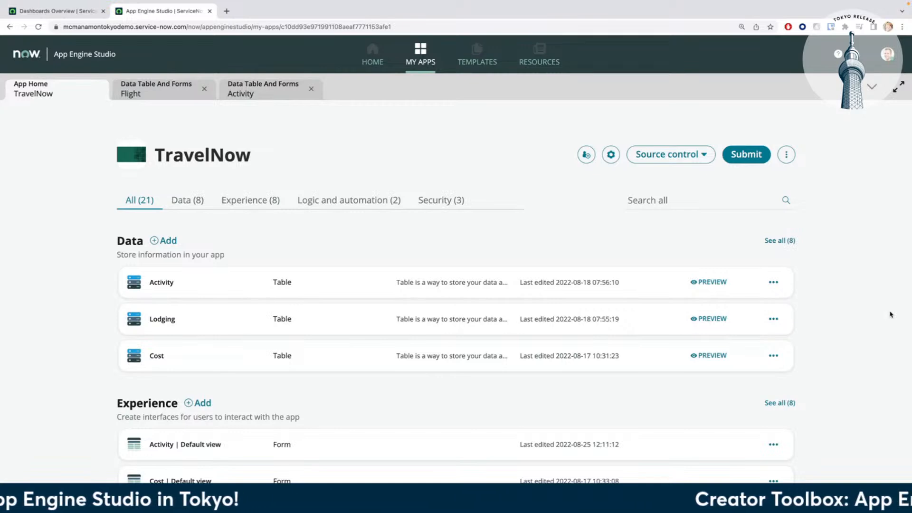
{"action": "left_click", "coordinate": [195, 280]}
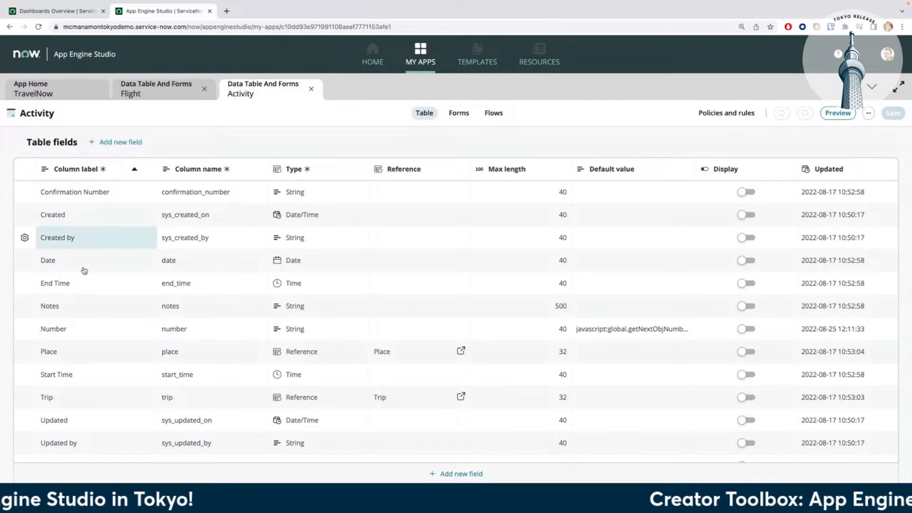
Open the configuration of the Activity table's Notes field and expand its Formula section.
{"action": "left_click", "coordinate": [24, 306]}
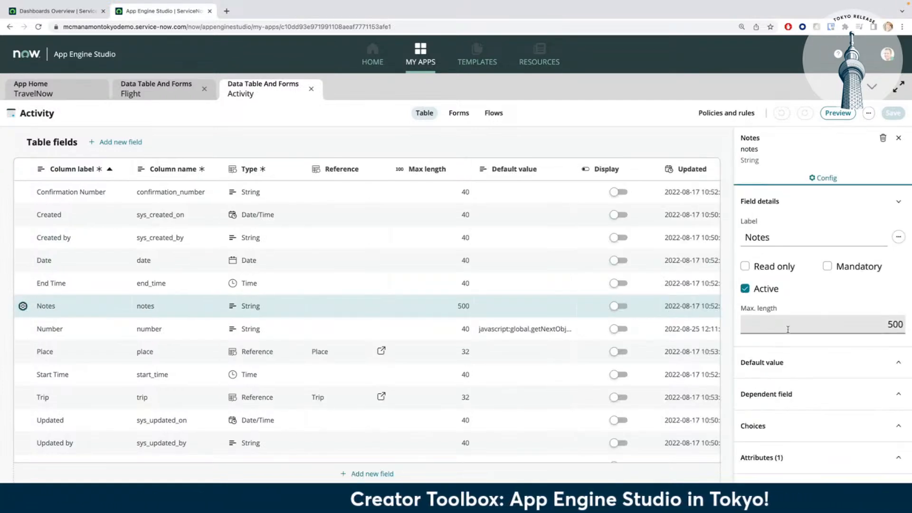
{"action": "scroll", "coordinate": [786, 326], "scroll_direction": "down", "scroll_amount": 1}
{"action": "left_click", "coordinate": [899, 474]}
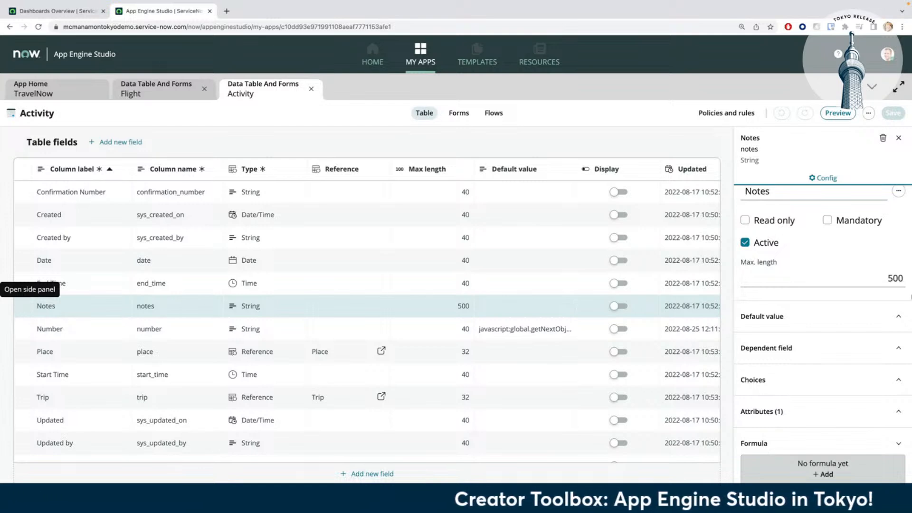
{"action": "scroll", "coordinate": [821, 362], "scroll_direction": "up", "scroll_amount": 1}
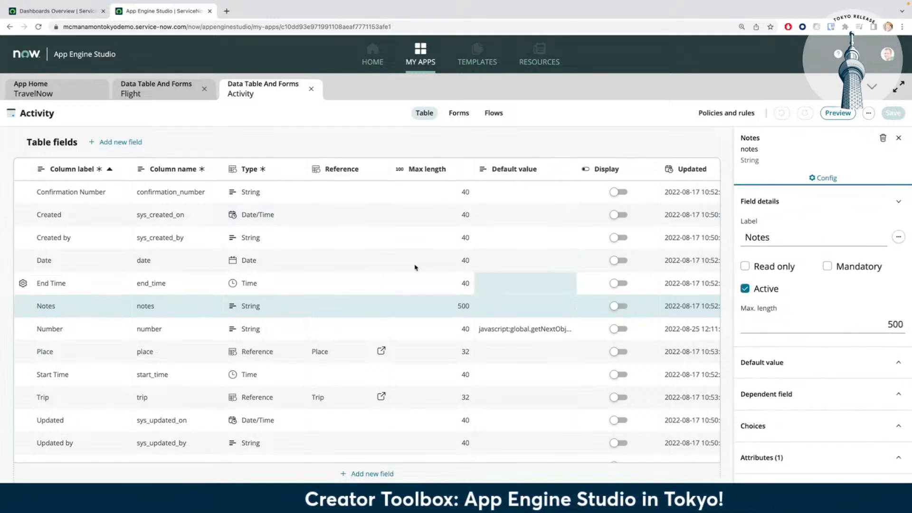
{"action": "scroll", "coordinate": [896, 288], "scroll_direction": "up", "scroll_amount": 1}
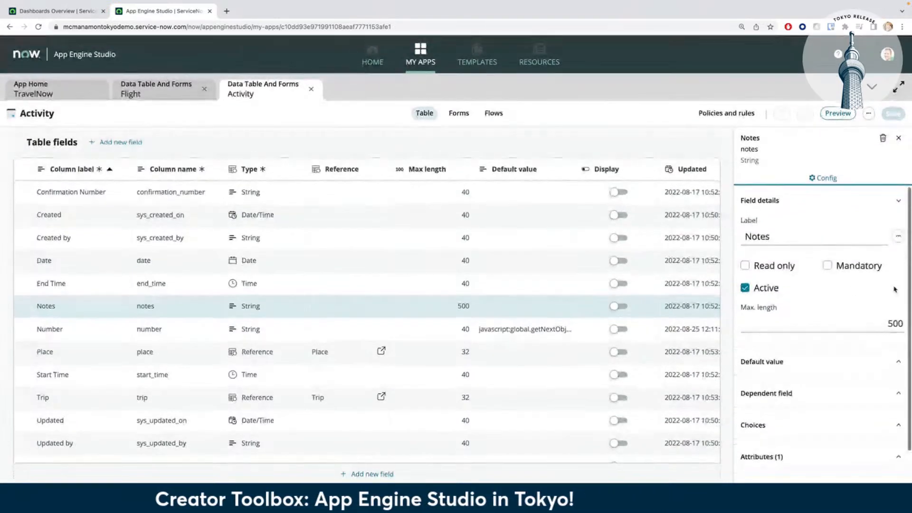
View the Notes field's Default value section and formula editor, closing the editor without entering a formula.
{"action": "scroll", "coordinate": [856, 308], "scroll_direction": "down", "scroll_amount": 1}
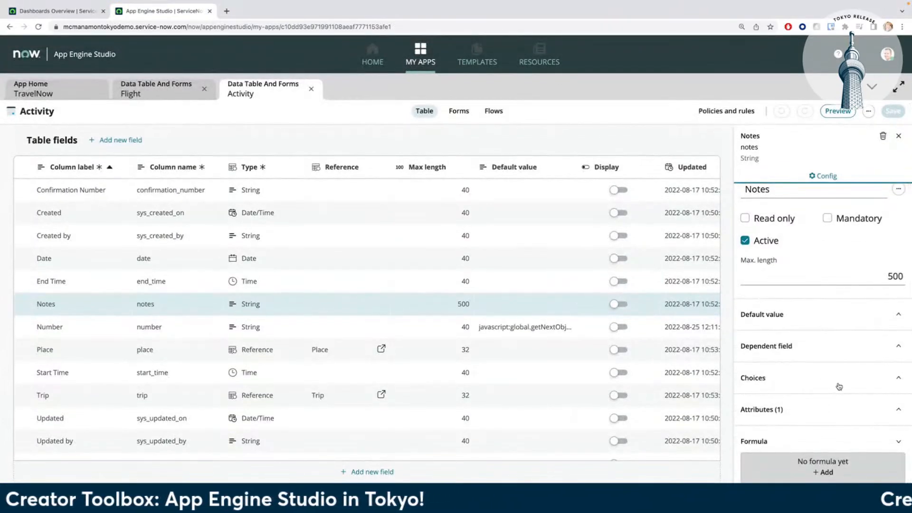
{"action": "left_click", "coordinate": [851, 316]}
{"action": "left_click", "coordinate": [880, 318]}
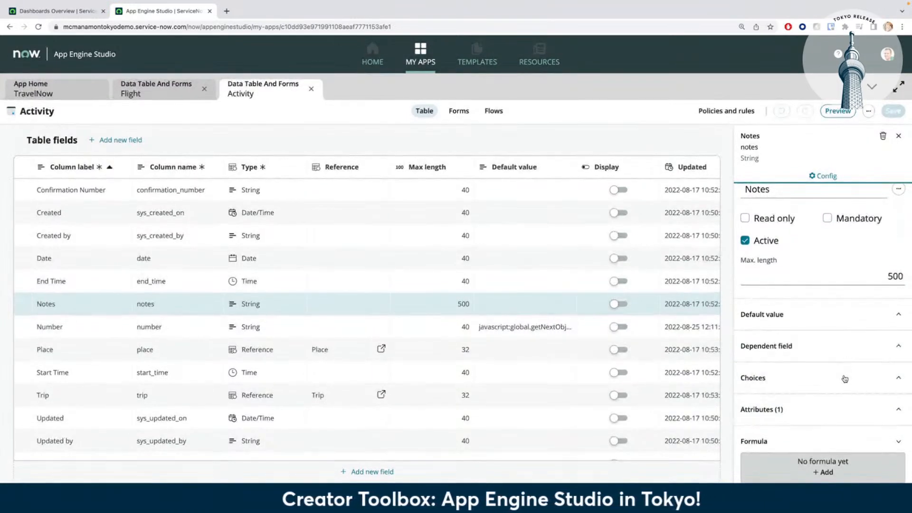
{"action": "left_click", "coordinate": [824, 472]}
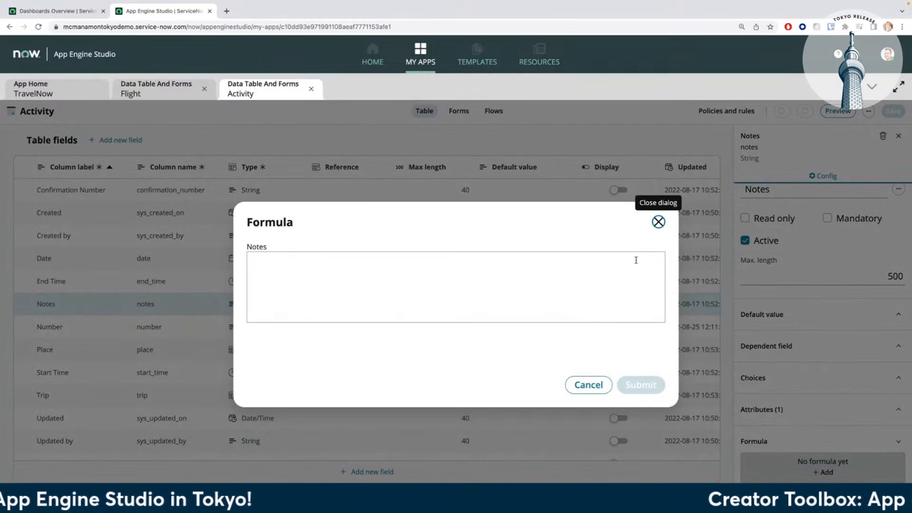
{"action": "left_click", "coordinate": [659, 222]}
{"action": "scroll", "coordinate": [316, 404], "scroll_direction": "down", "scroll_amount": 1}
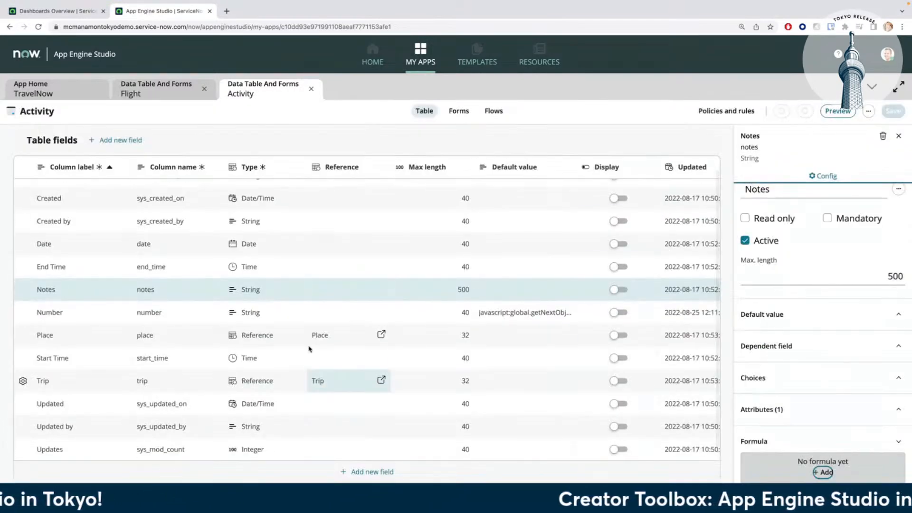
Close the open Activity and Flight tables and open the Airline table from TravelNow's data list.
{"action": "left_click", "coordinate": [311, 89]}
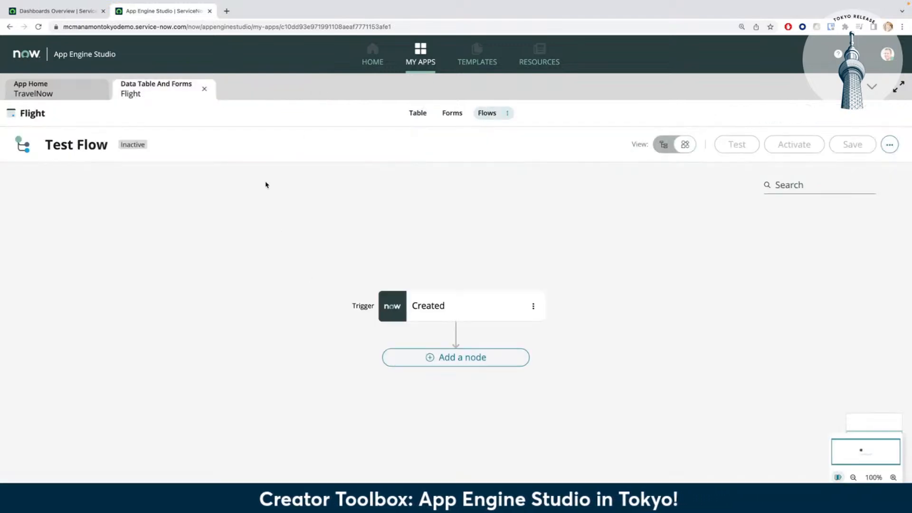
{"action": "left_click", "coordinate": [208, 91]}
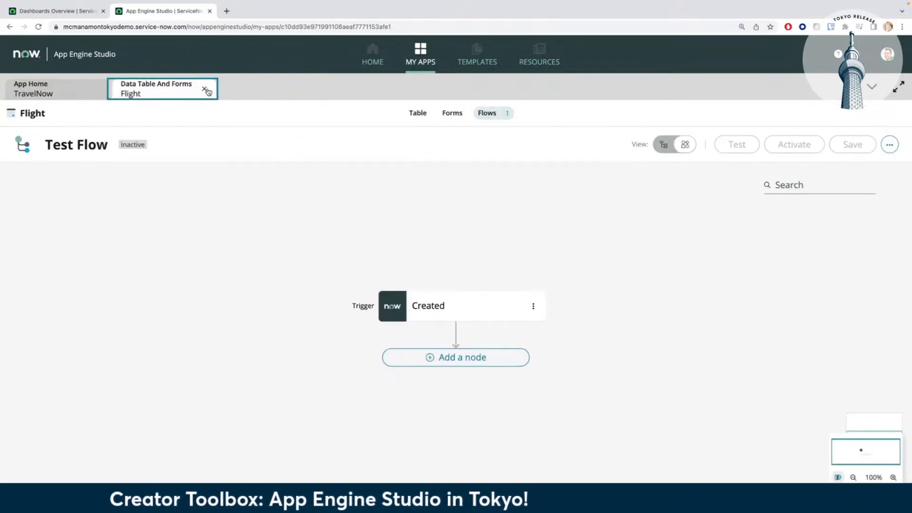
{"action": "left_click", "coordinate": [207, 91]}
{"action": "left_click", "coordinate": [180, 204]}
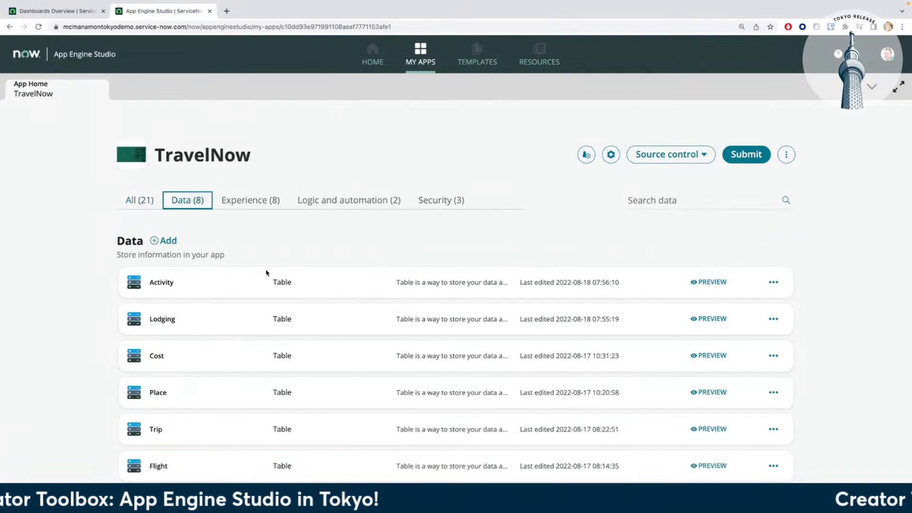
{"action": "scroll", "coordinate": [277, 285], "scroll_direction": "down", "scroll_amount": 2}
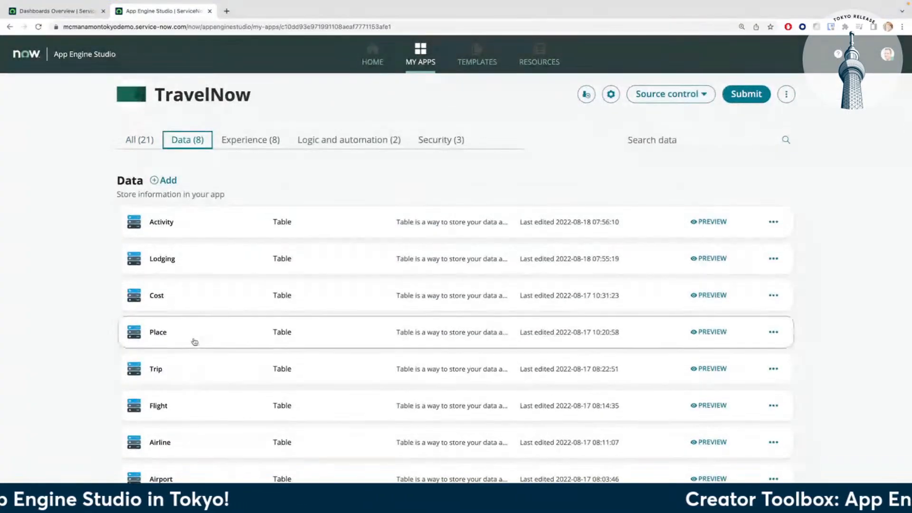
{"action": "left_click", "coordinate": [207, 445]}
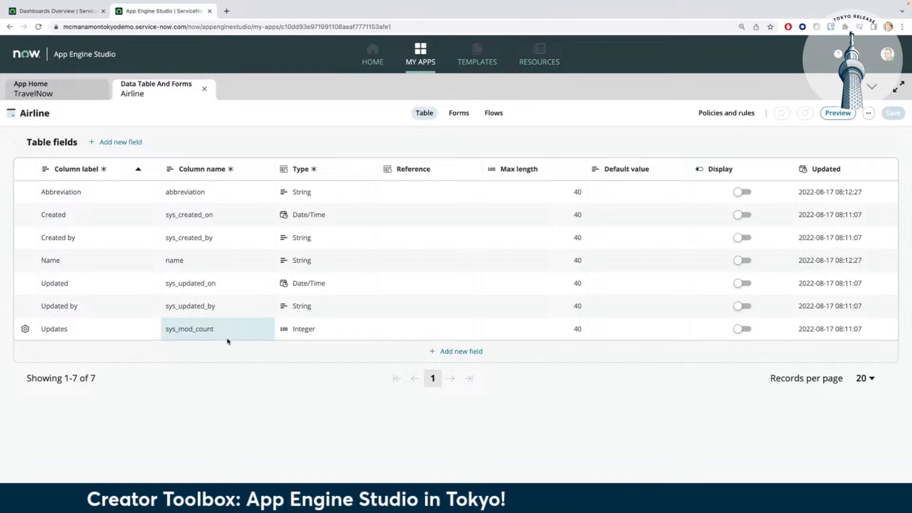
Open the formula editor for the Airline table's Updated field and close it without entering a formula.
{"action": "left_click", "coordinate": [26, 283]}
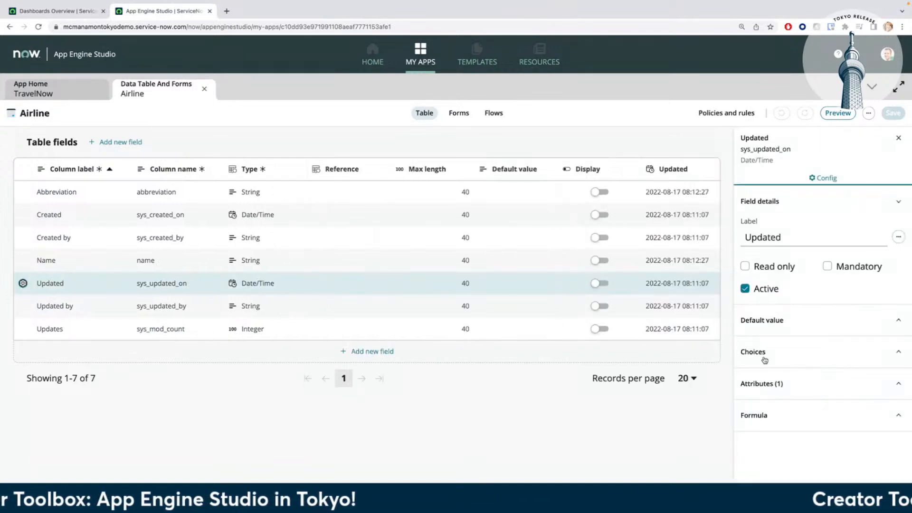
{"action": "left_click", "coordinate": [896, 410]}
{"action": "left_click", "coordinate": [823, 446]}
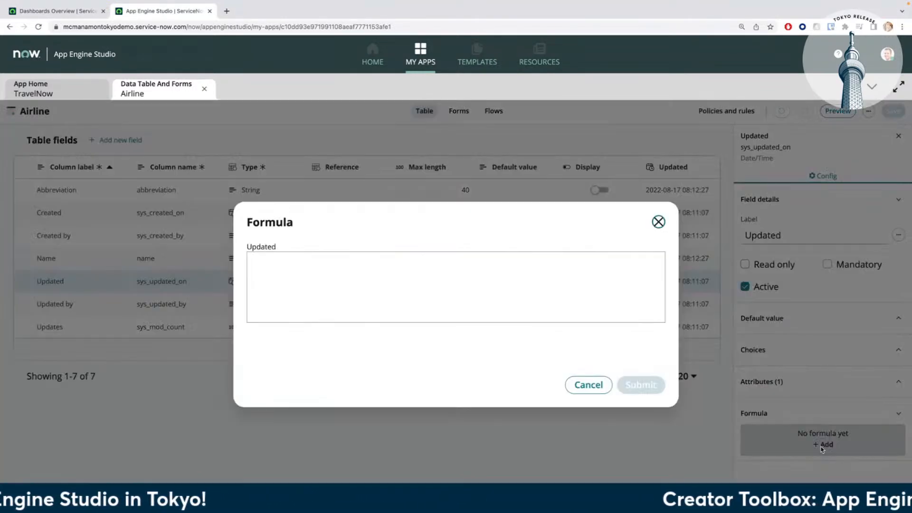
{"action": "left_click", "coordinate": [658, 222]}
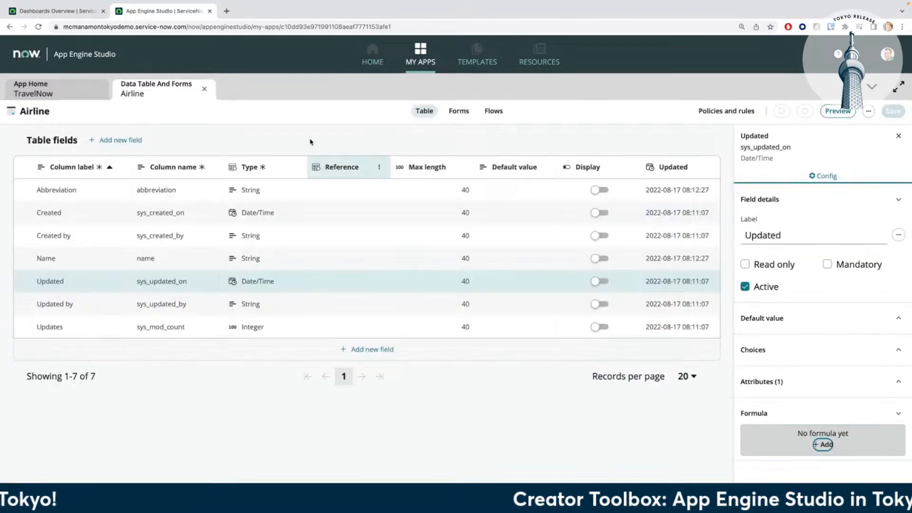
Return to the TravelNow app home through My Apps and open the Cost table from its data list.
{"action": "left_click", "coordinate": [84, 93]}
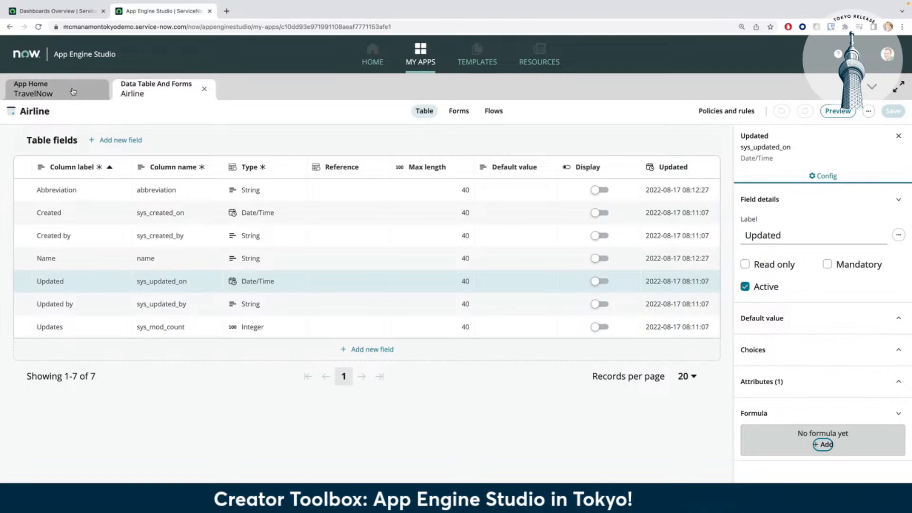
{"action": "left_click", "coordinate": [173, 97]}
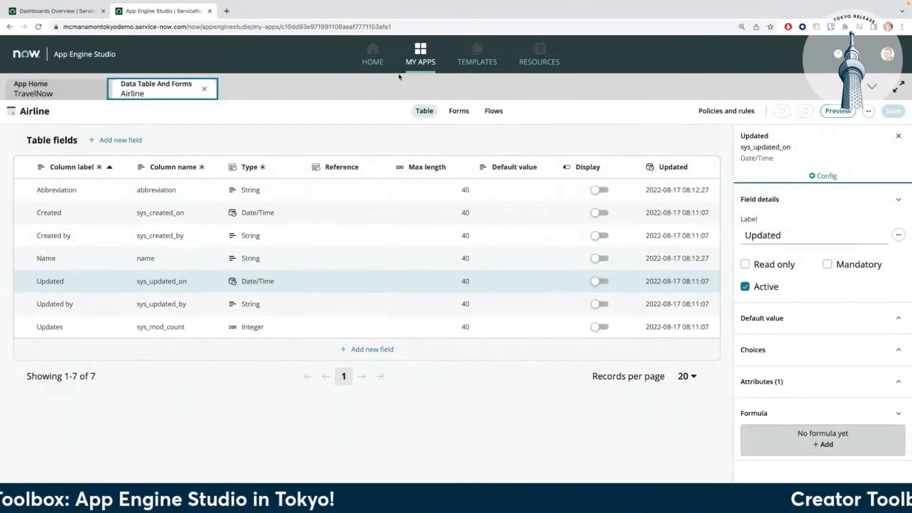
{"action": "left_click", "coordinate": [371, 58]}
{"action": "left_click", "coordinate": [426, 63]}
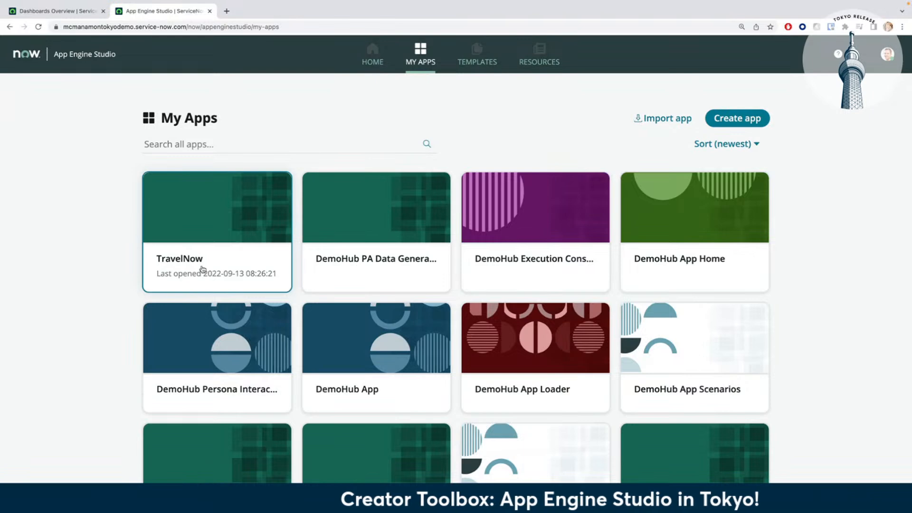
{"action": "left_click", "coordinate": [203, 270]}
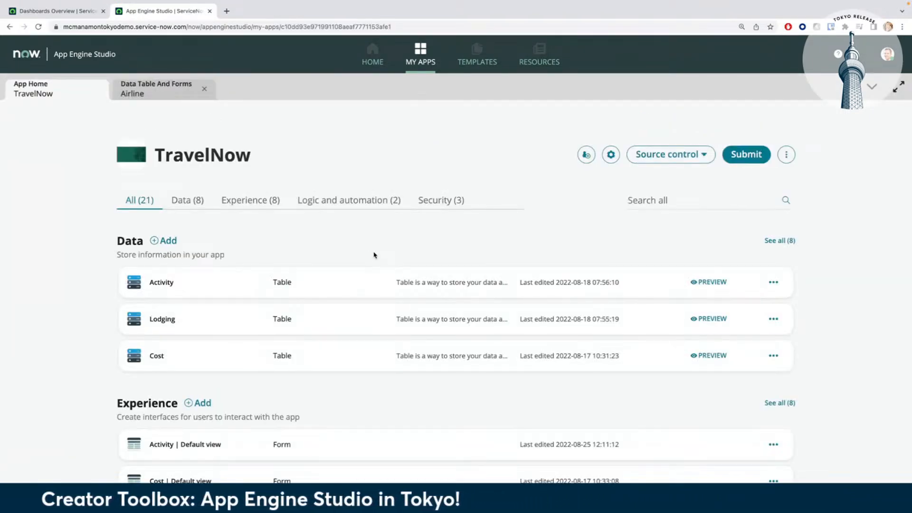
{"action": "left_click", "coordinate": [197, 205]}
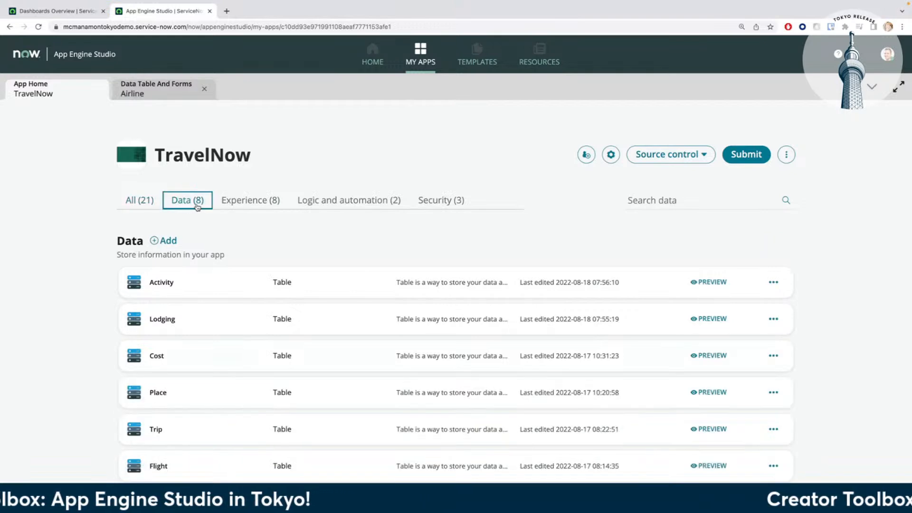
{"action": "left_click", "coordinate": [175, 356]}
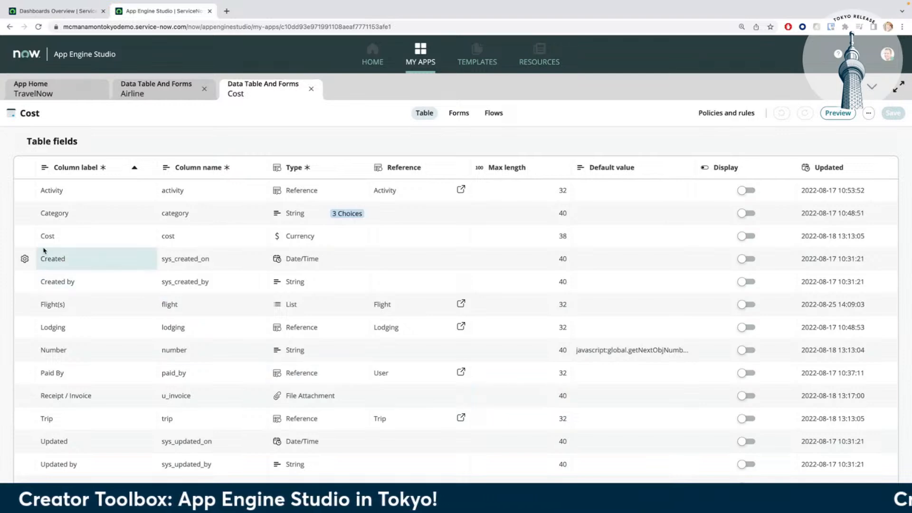
Add a formula to the Cost table's Cost field and enter SUM(lodging, flight).
{"action": "left_click", "coordinate": [22, 236]}
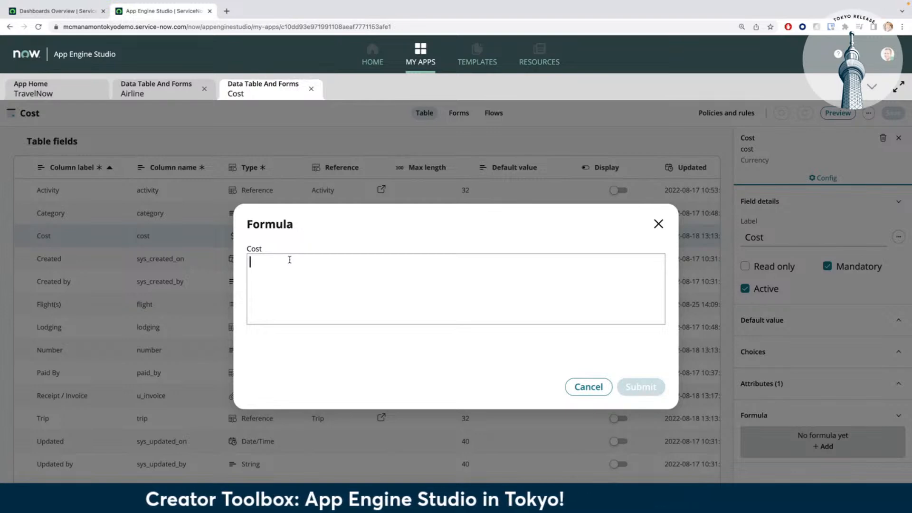
{"action": "type", "text": "sum"}
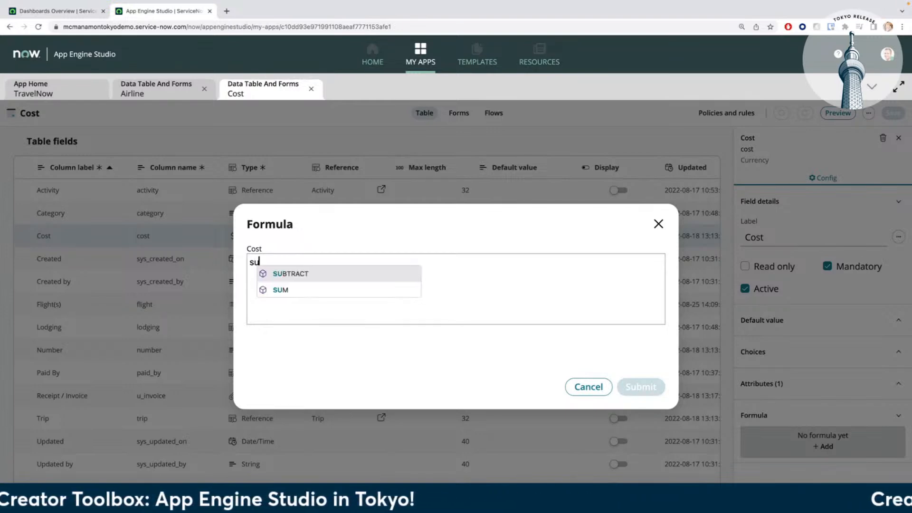
{"action": "key", "text": "BackSpace"}
{"action": "key", "text": "BackSpace"}
{"action": "type", "text": "um"}
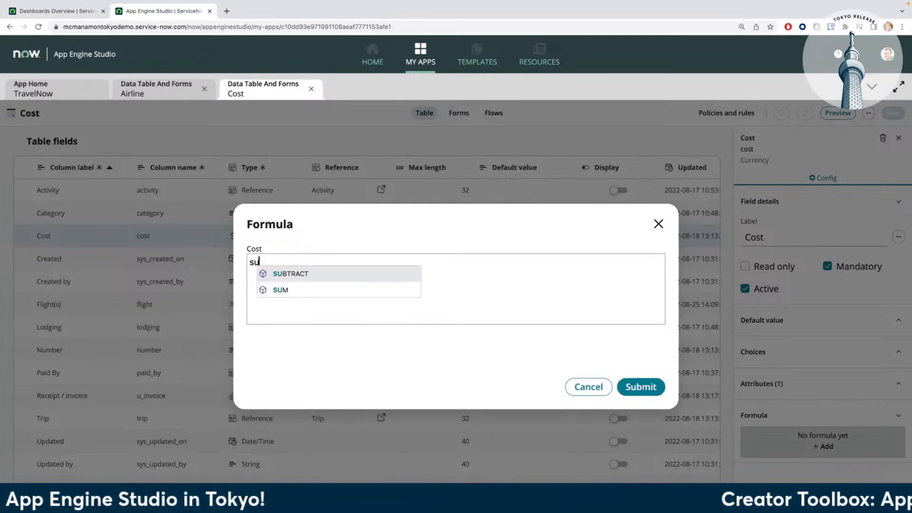
{"action": "left_click", "coordinate": [281, 274]}
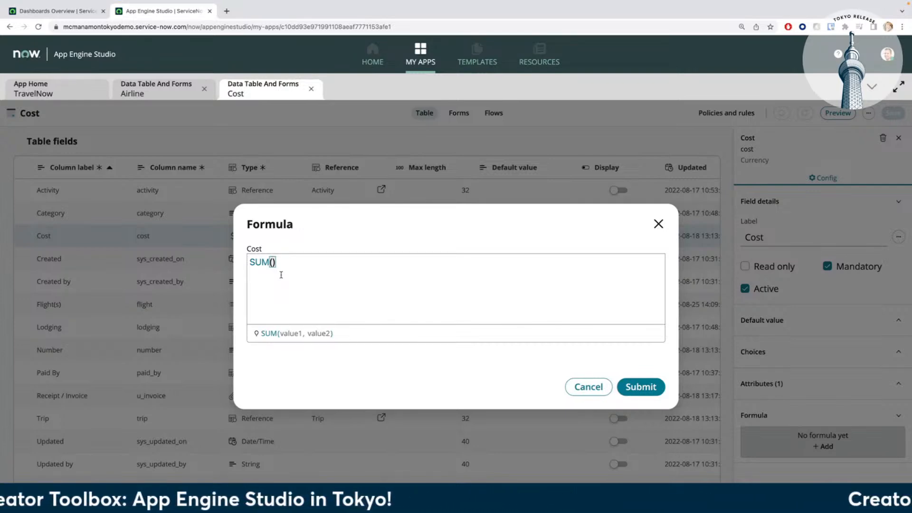
{"action": "type", "text": "lod"}
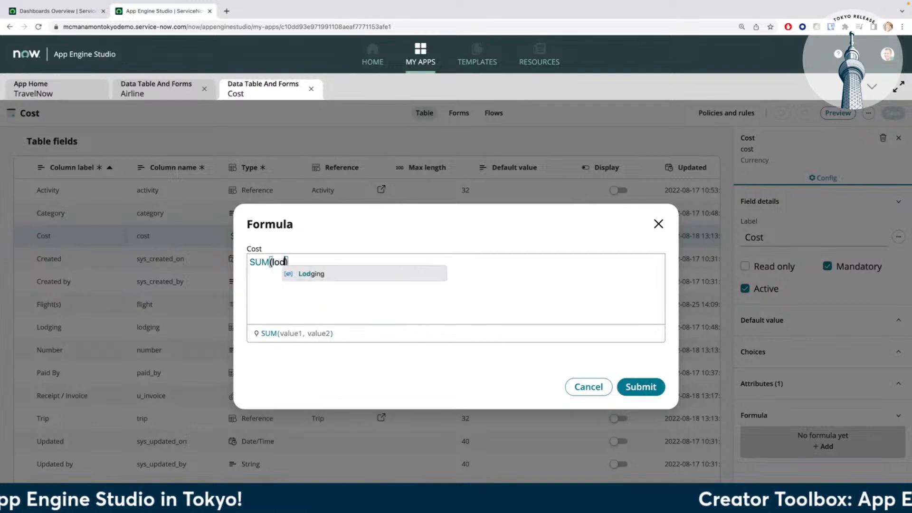
{"action": "key", "text": "Return"}
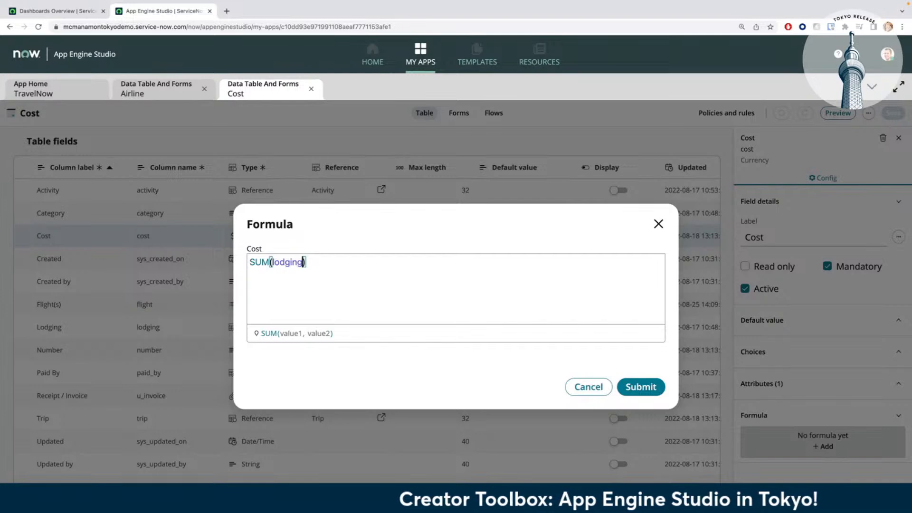
{"action": "type", "text": ","}
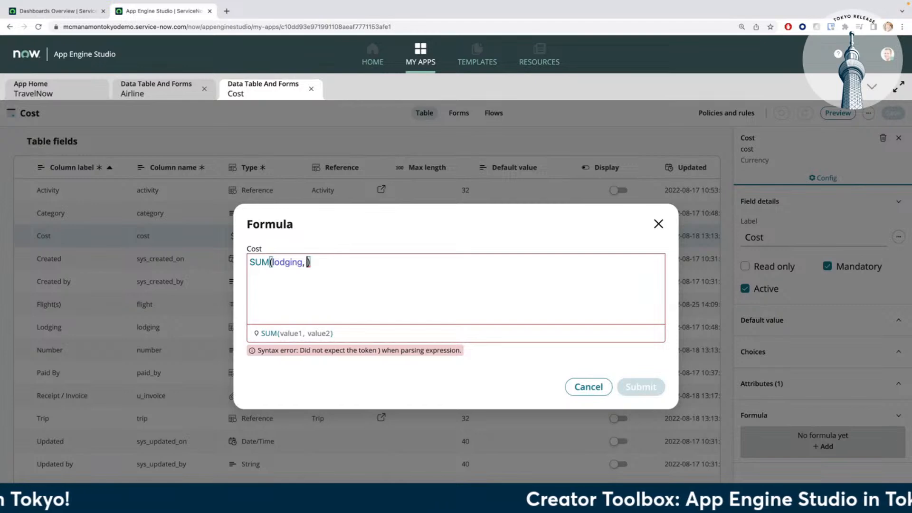
{"action": "type", "text": "flight"}
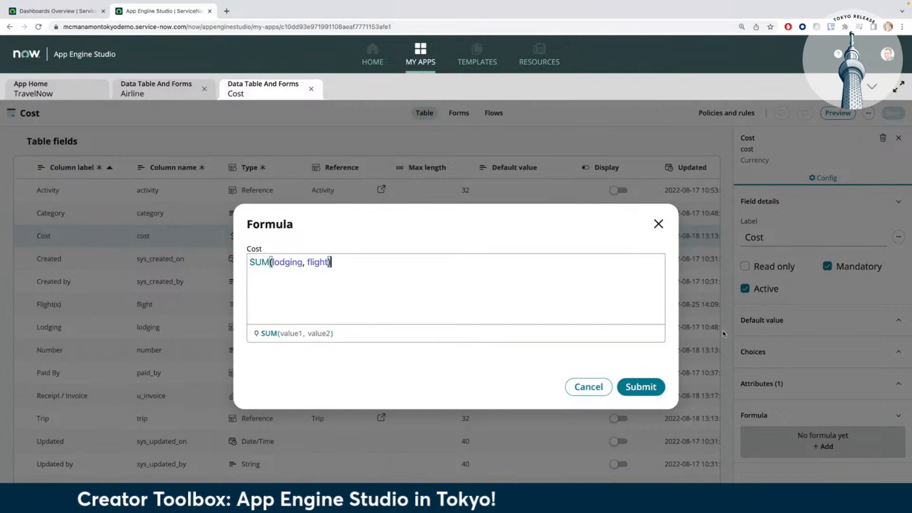
Submit the SUM(lodging, flight) formula for the Cost field and bring it into view in the field's configuration.
{"action": "left_click", "coordinate": [634, 391]}
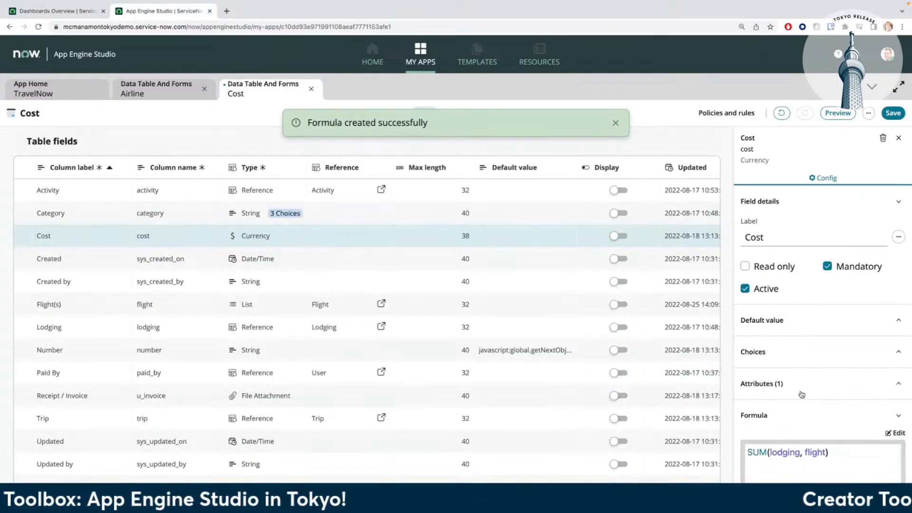
{"action": "scroll", "coordinate": [810, 397], "scroll_direction": "down", "scroll_amount": 1}
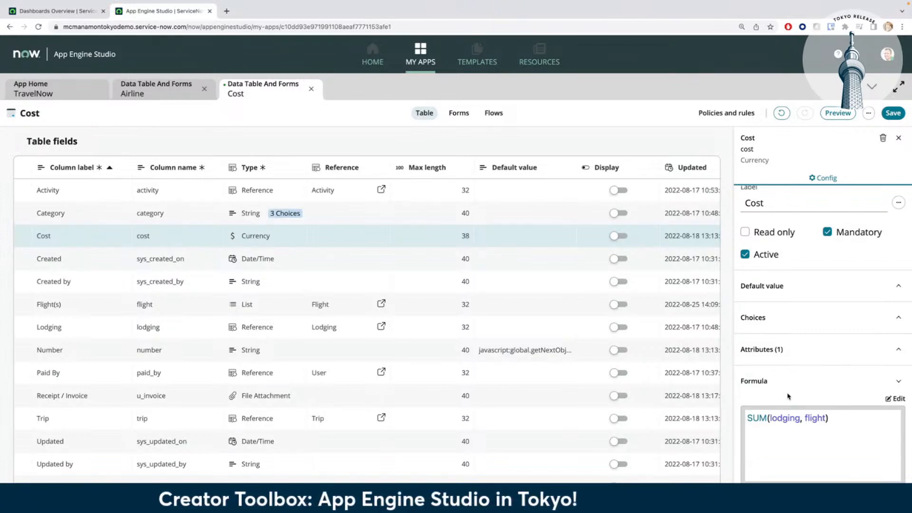
Reopen the Cost field's formula, append + t and read the help for the suggested TIMEDIFF function.
{"action": "left_click", "coordinate": [895, 398]}
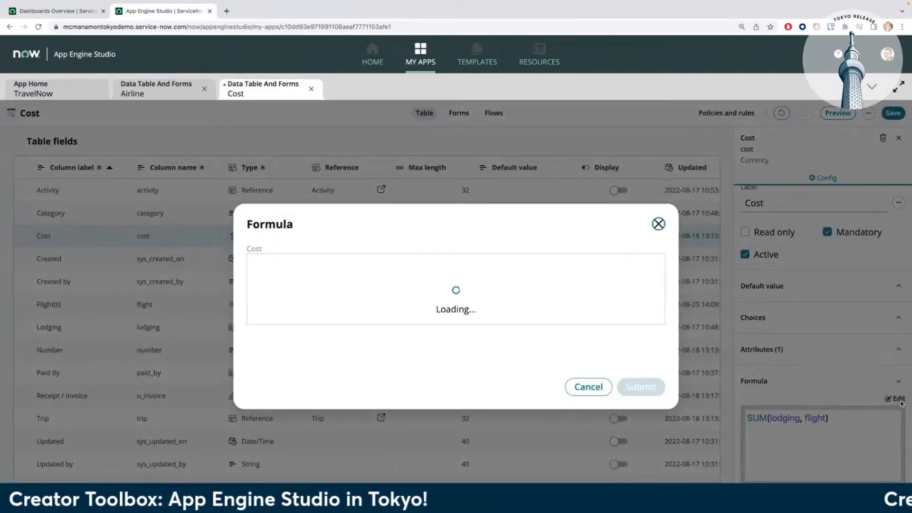
{"action": "left_click", "coordinate": [369, 271]}
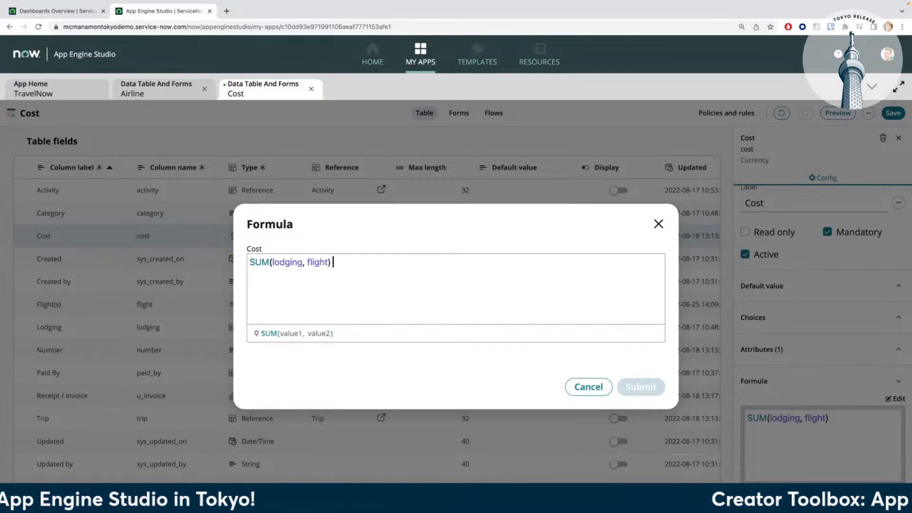
{"action": "type", "text": "+"}
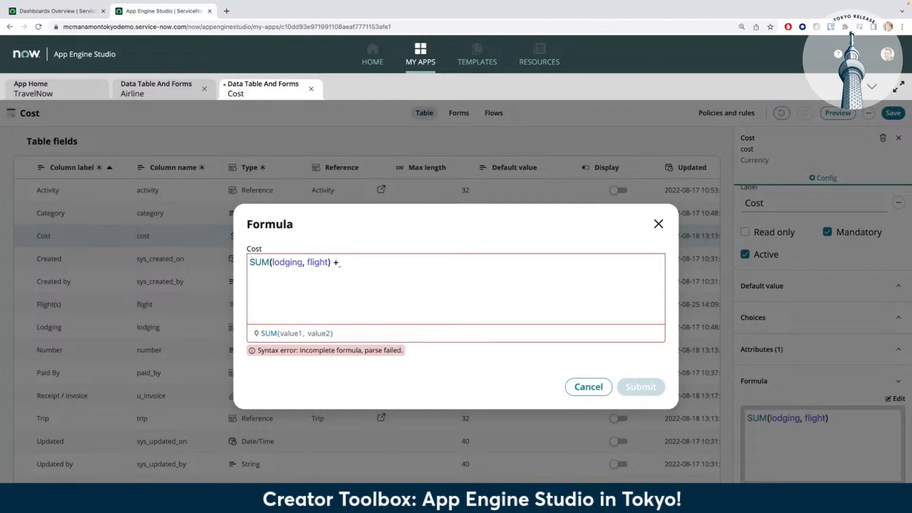
{"action": "type", "text": "t"}
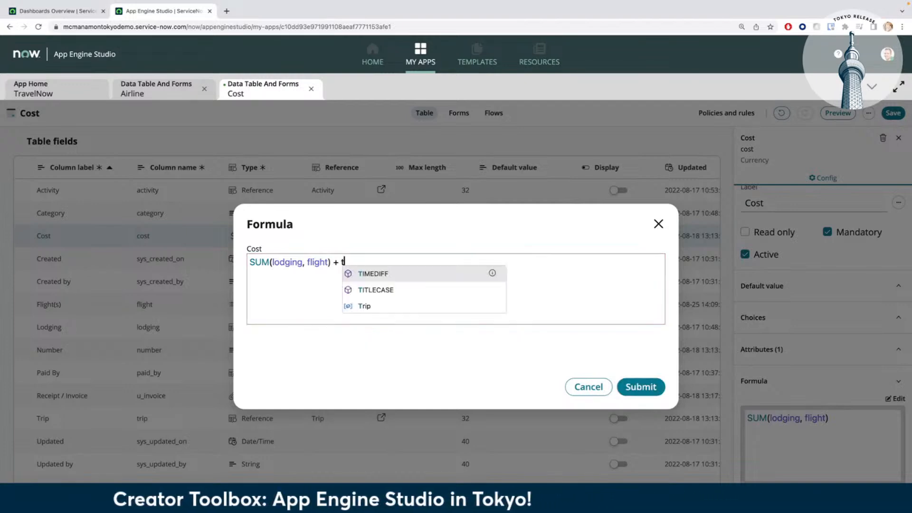
{"action": "key", "text": "Down"}
{"action": "key", "text": "Up"}
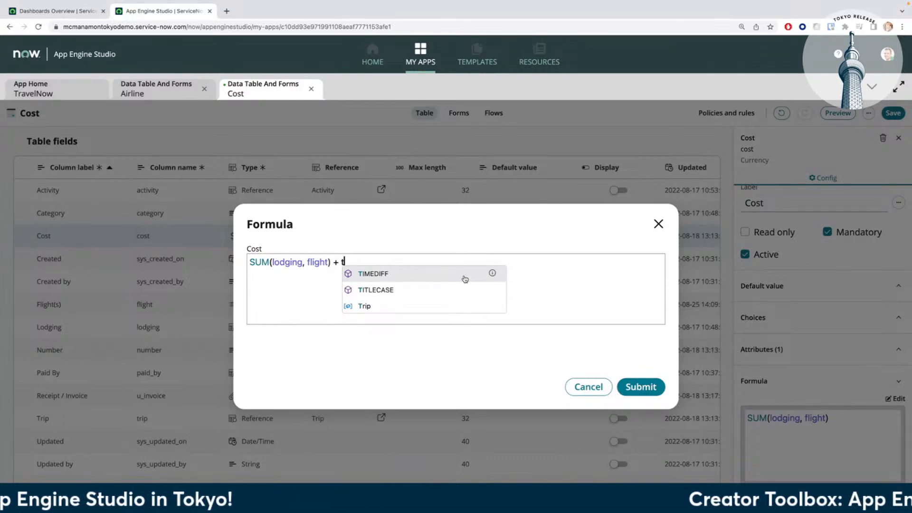
{"action": "left_click", "coordinate": [493, 273]}
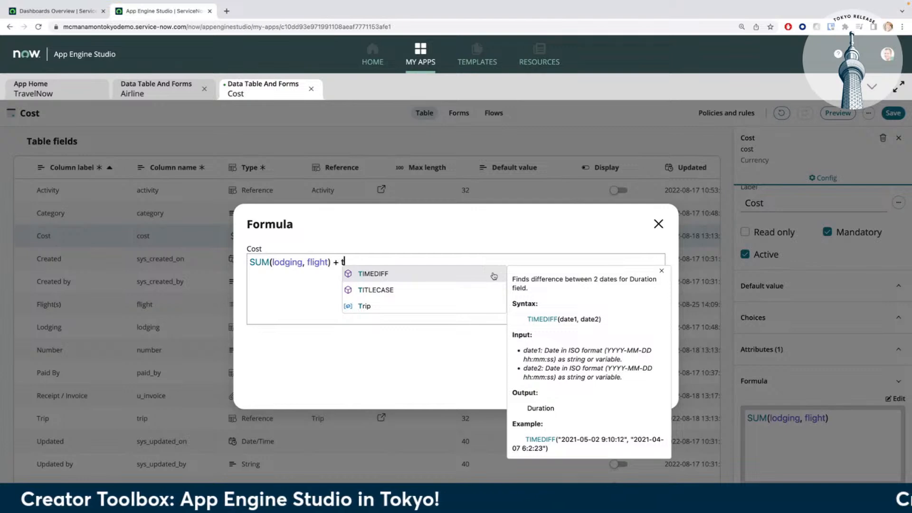
{"action": "scroll", "coordinate": [542, 285], "scroll_direction": "down", "scroll_amount": 1}
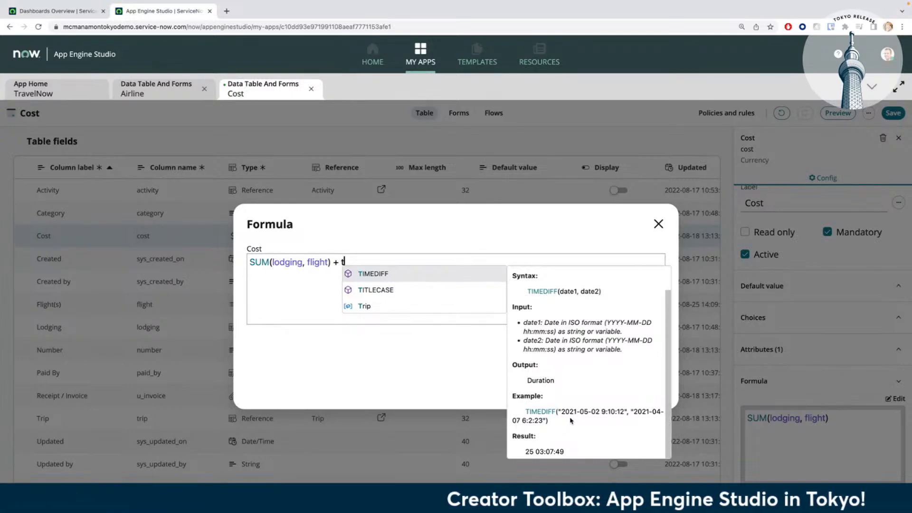
{"action": "scroll", "coordinate": [570, 413], "scroll_direction": "up", "scroll_amount": 1}
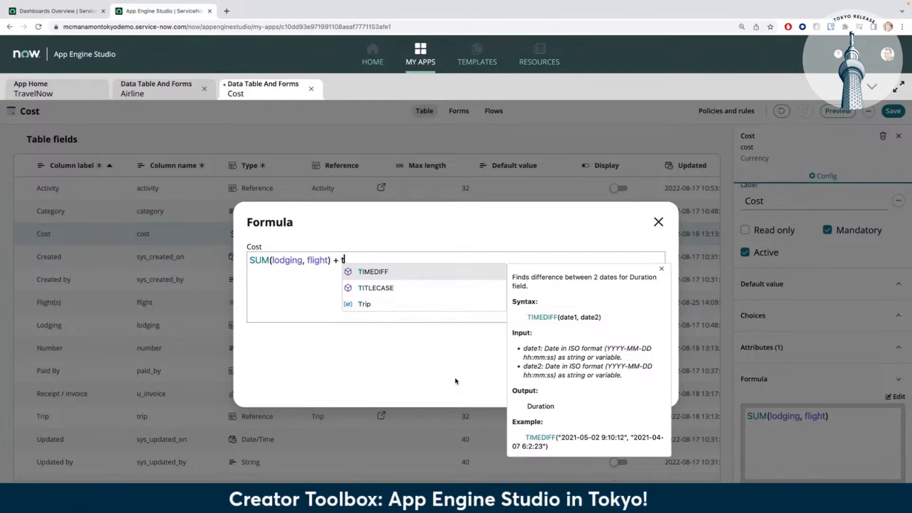
Remove the + t addition and wrap the Cost formula in an outer sum with TIMEDIFF() as its second argument.
{"action": "key", "text": "BackSpace"}
{"action": "key", "text": "BackSpace"}
{"action": "key", "text": "BackSpace"}
{"action": "key", "text": "BackSpace"}
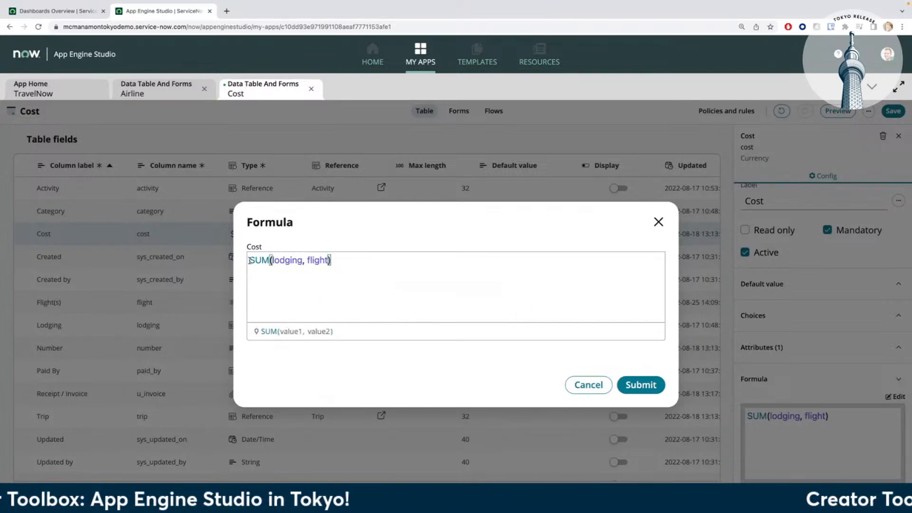
{"action": "left_click", "coordinate": [249, 260]}
{"action": "type", "text": "sum("}
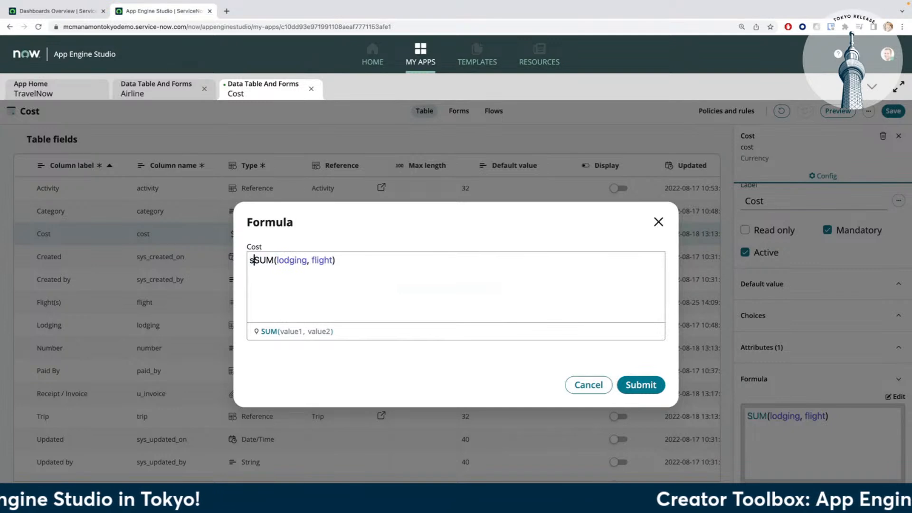
{"action": "left_click", "coordinate": [378, 260]}
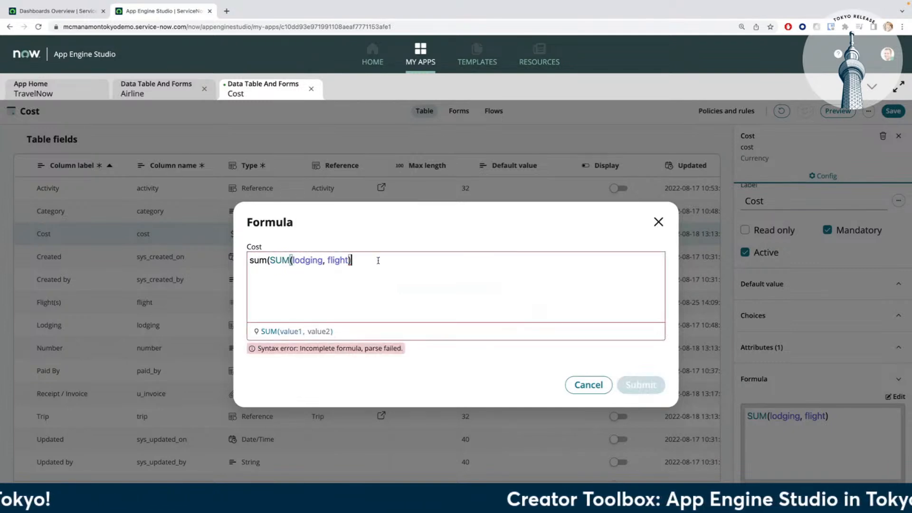
{"action": "type", "text": ",ti"}
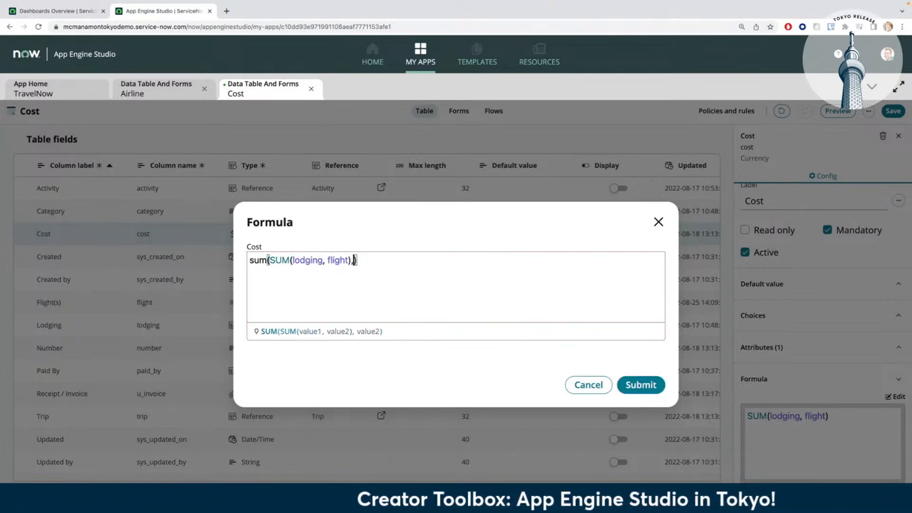
{"action": "type", "text": "me"}
{"action": "key", "text": "Return"}
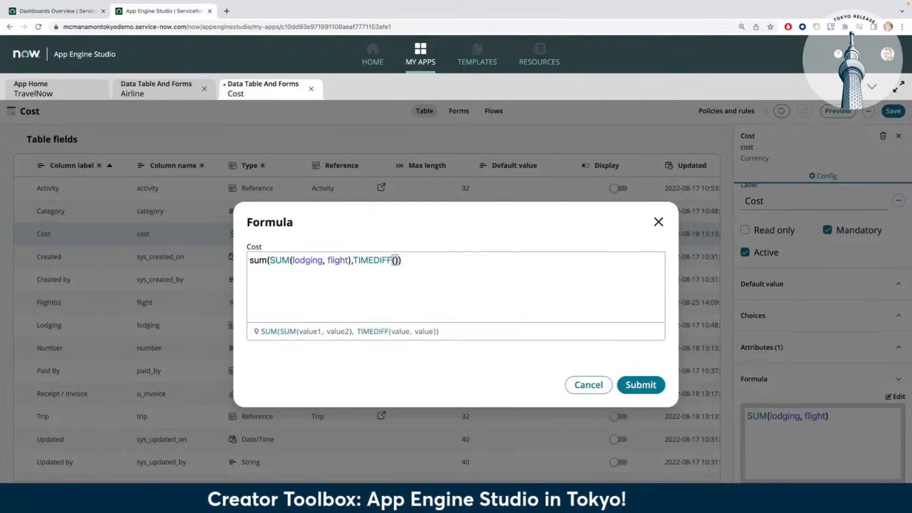
Rewrite the outer function name as uppercase SUM, place the cursor inside TIMEDIFF() and close the formula editor without submitting.
{"action": "double_click", "coordinate": [256, 261]}
{"action": "type", "text": "SUM"}
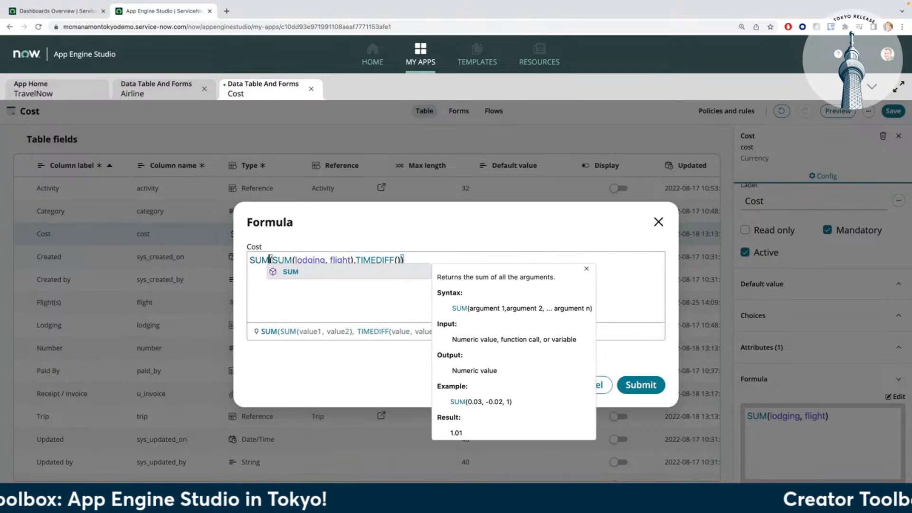
{"action": "left_click", "coordinate": [306, 306]}
{"action": "left_click", "coordinate": [397, 261]}
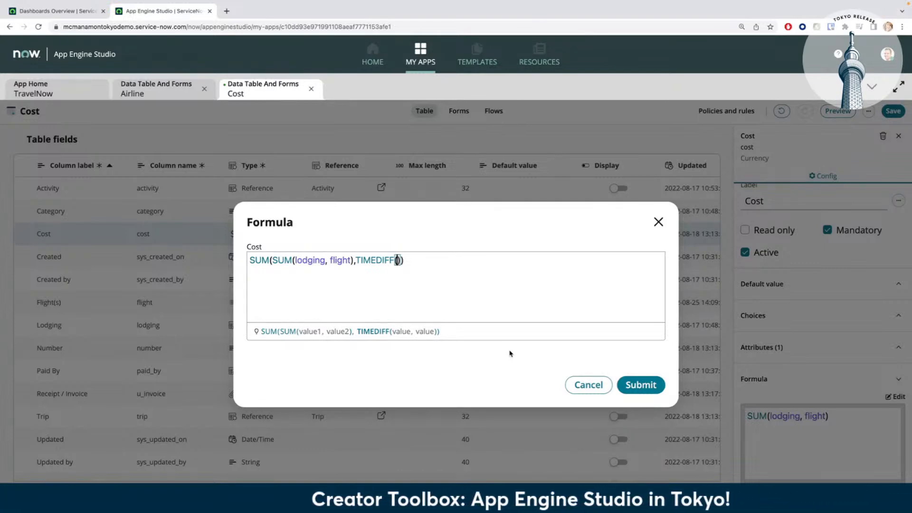
{"action": "left_click", "coordinate": [658, 222]}
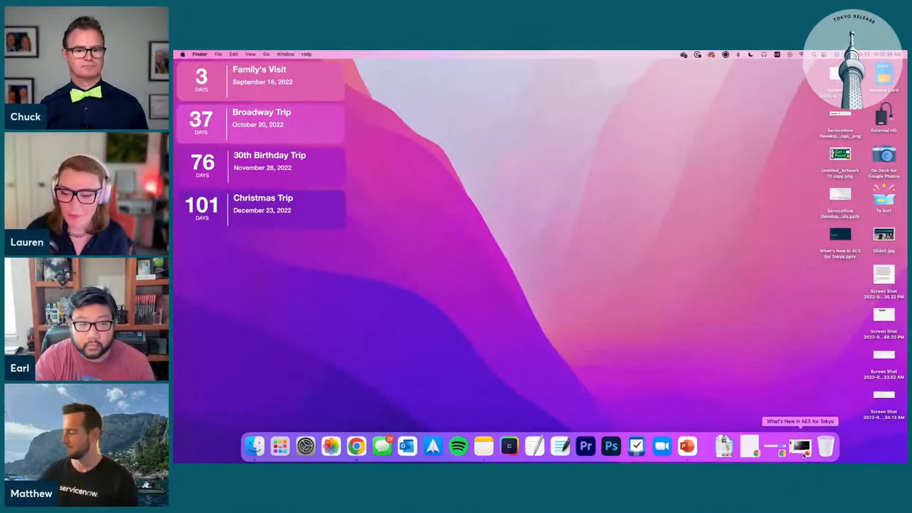
Switch to the What's New in AES for Tokyo presentation in PowerPoint and start its slide show at slide 10, the Break Point slide.
{"action": "left_click", "coordinate": [802, 449]}
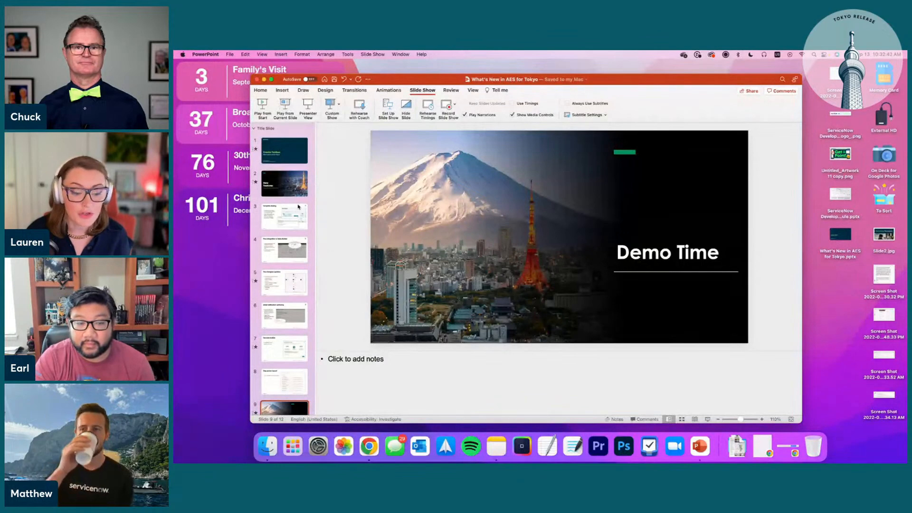
{"action": "scroll", "coordinate": [298, 206], "scroll_direction": "down", "scroll_amount": 5}
{"action": "scroll", "coordinate": [299, 207], "scroll_direction": "down", "scroll_amount": 1}
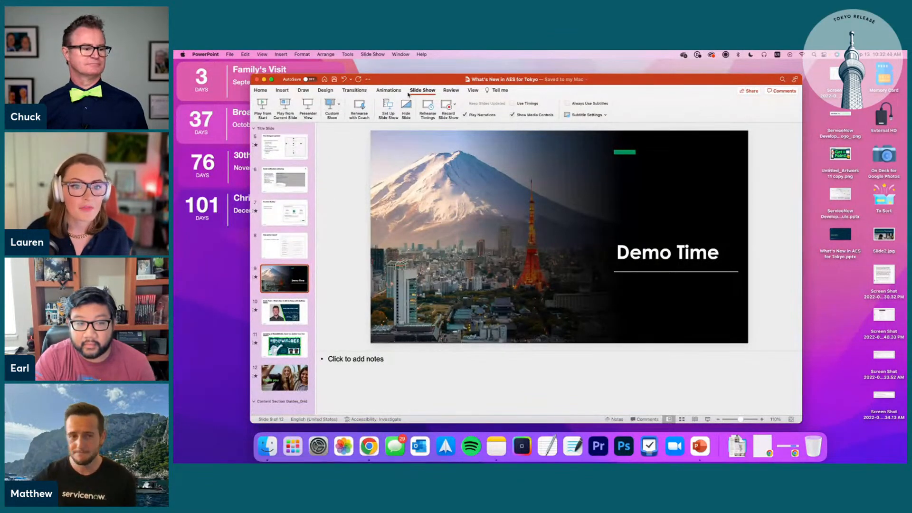
{"action": "left_click", "coordinate": [287, 105]}
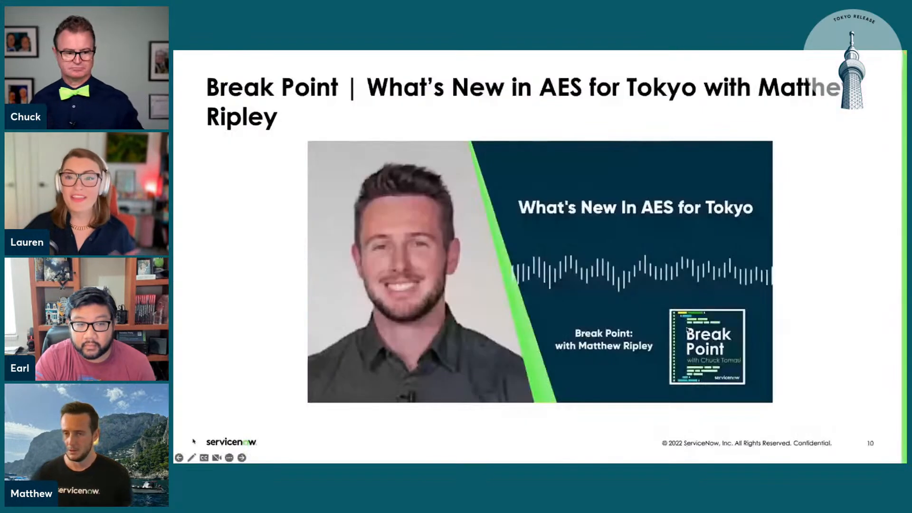